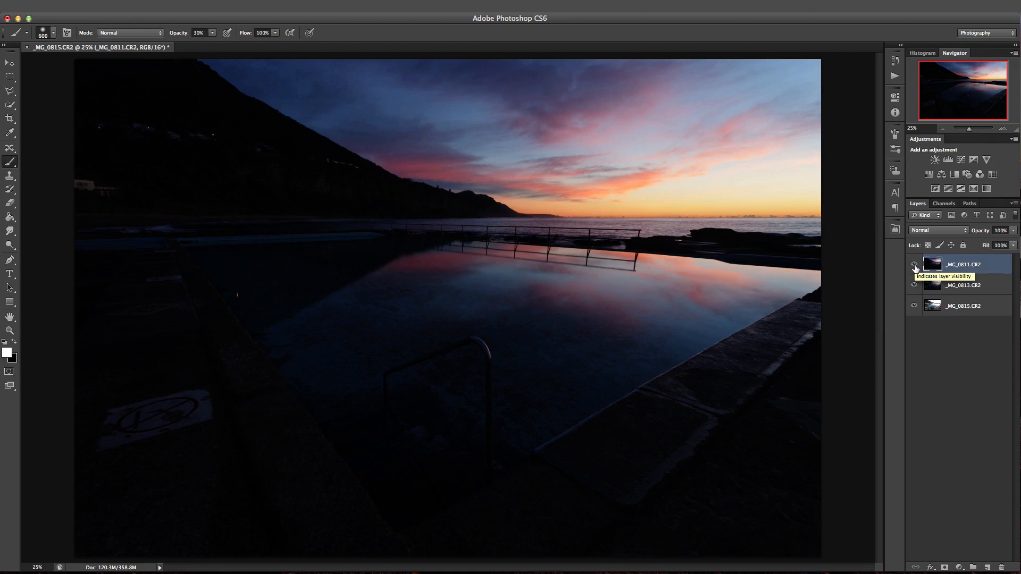
Hide the _MG_0811.CR2 and _MG_0813.CR2 layers so only the _MG_0815.CR2 exposure shows.
left_click(914, 265)
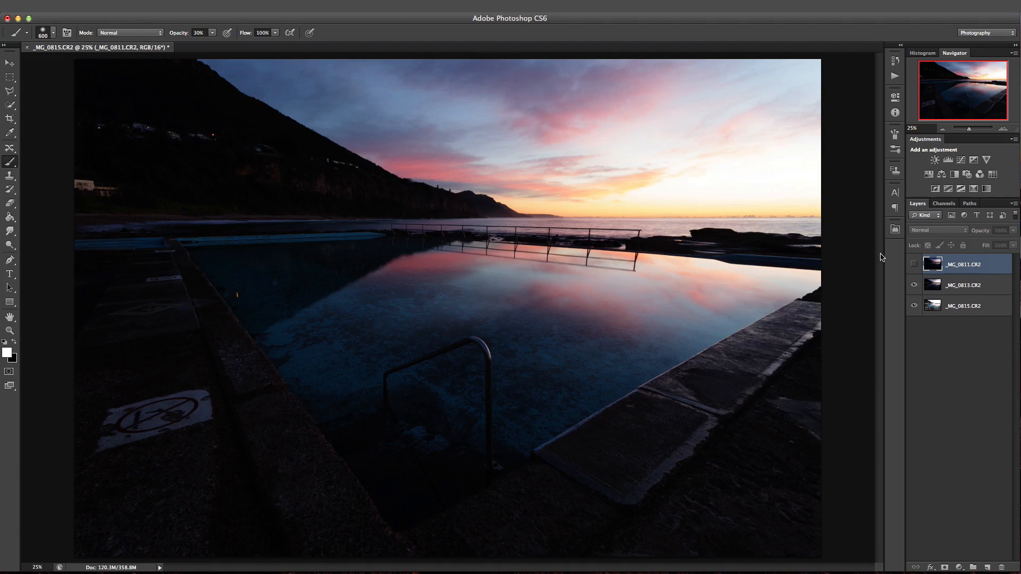
left_click(929, 287)
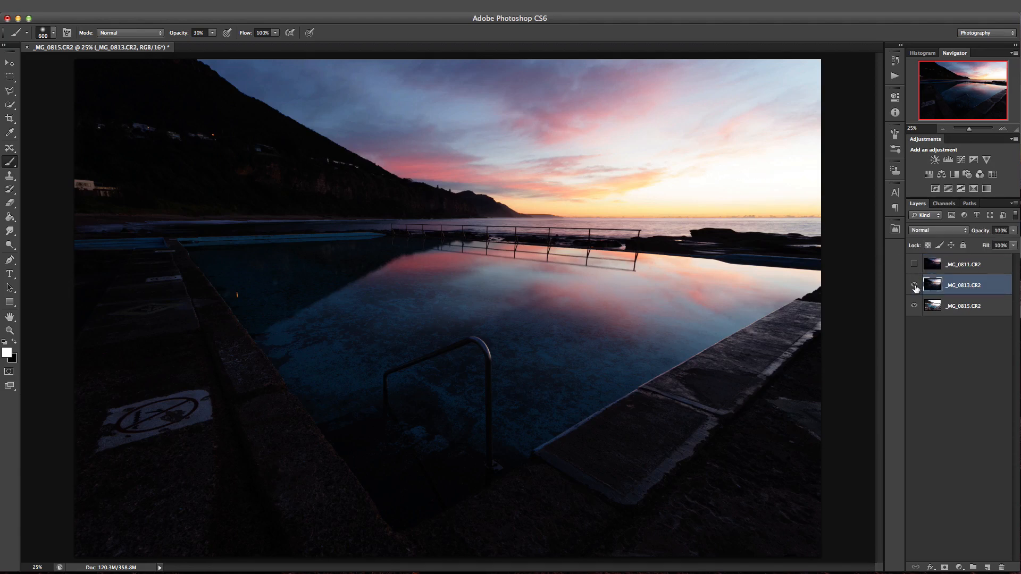
left_click(914, 287)
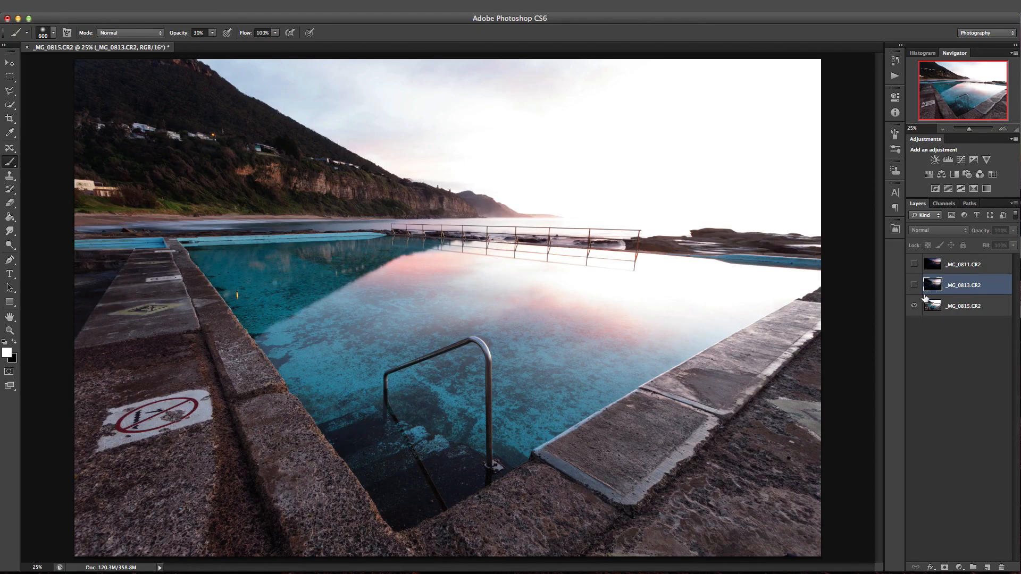
left_click(930, 306)
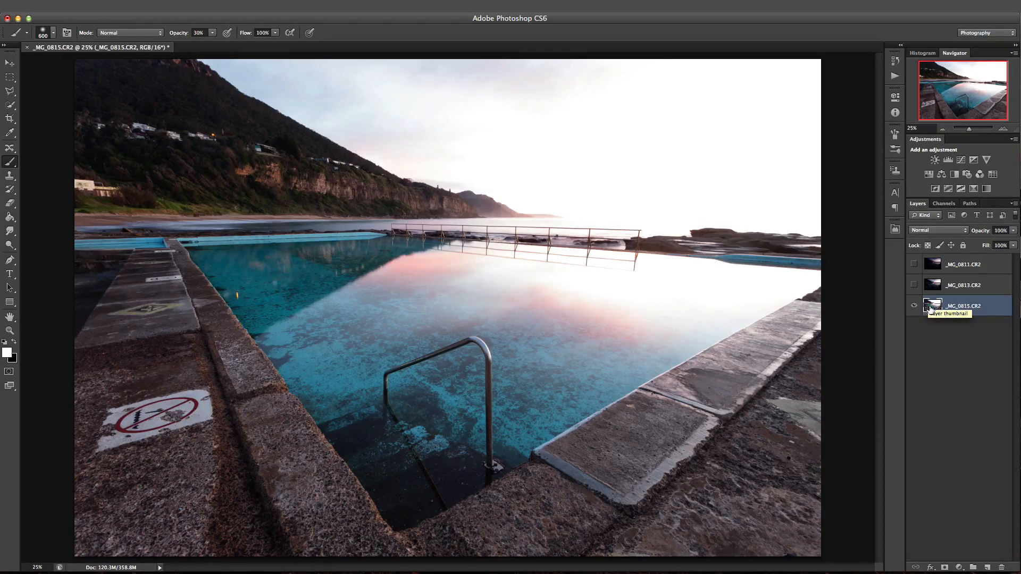
Show the _MG_0813.CR2 layer again and add a layer mask to it, inverted to black.
left_click(922, 289)
left_click(914, 285)
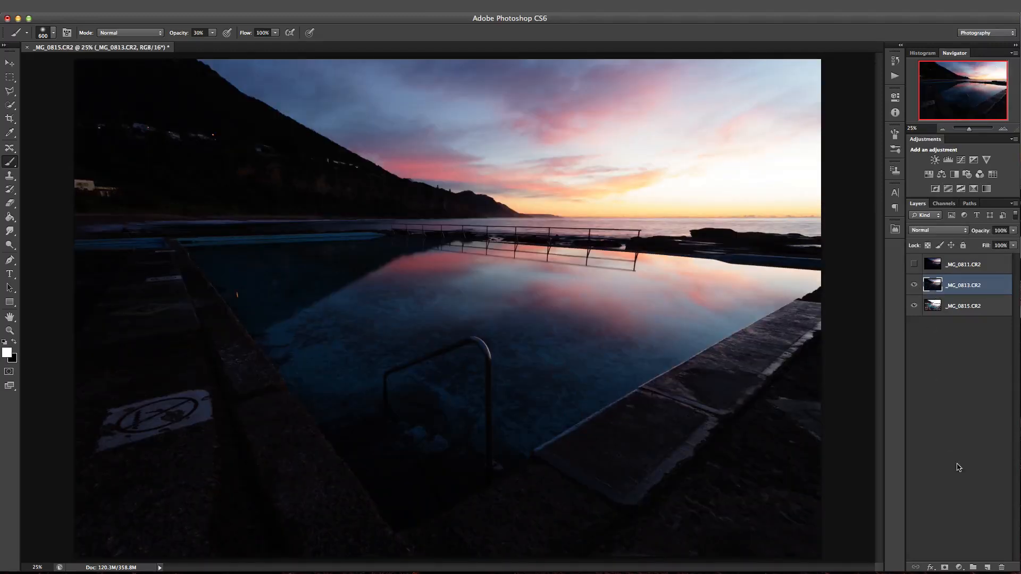
left_click(945, 567)
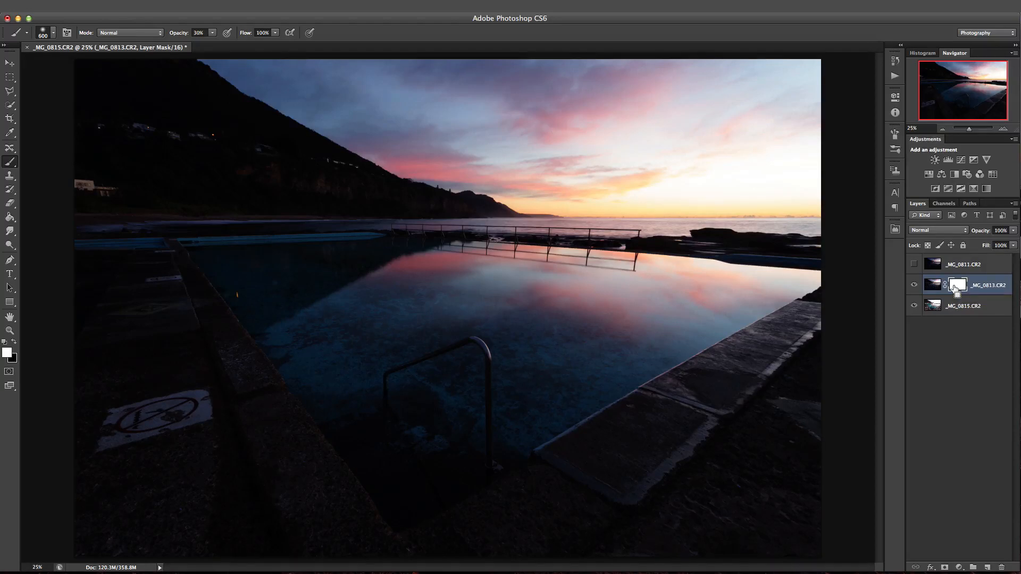
key("super+i")
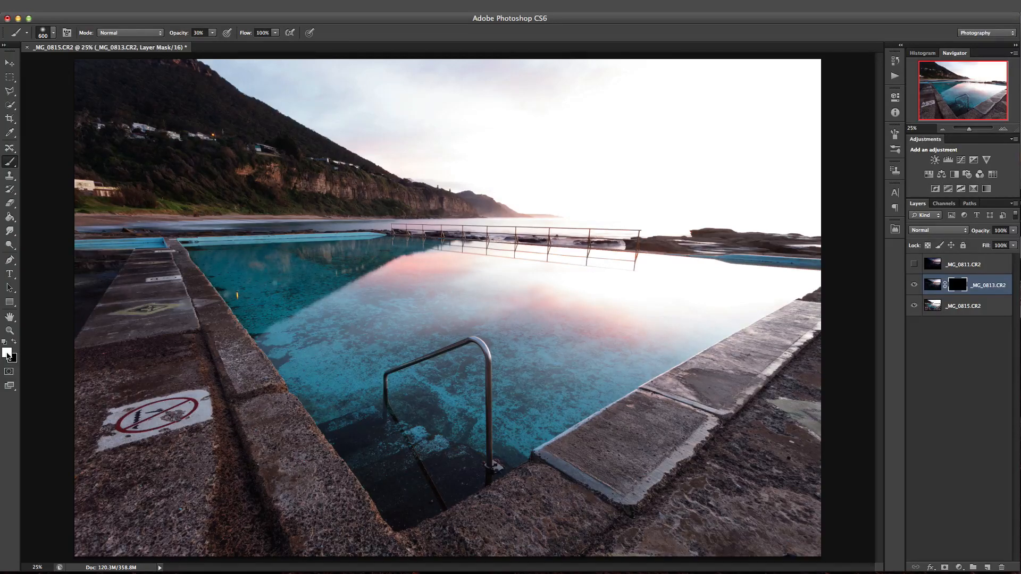
Set the brush opacity to 66%, enlarge the brush to 1300 px and check its hardness.
left_click(211, 35)
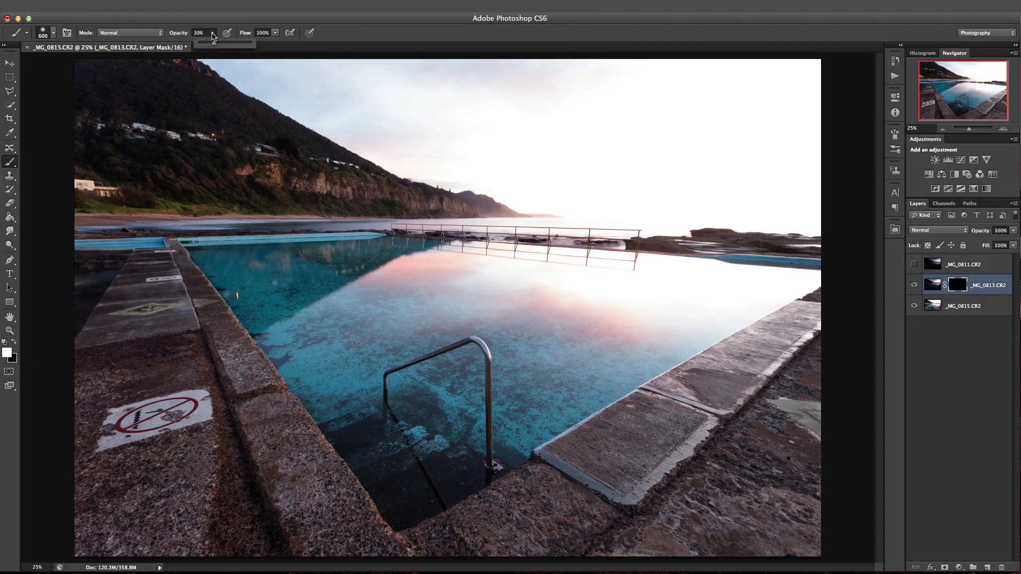
left_click_drag(213, 45, 232, 46)
left_click(943, 130)
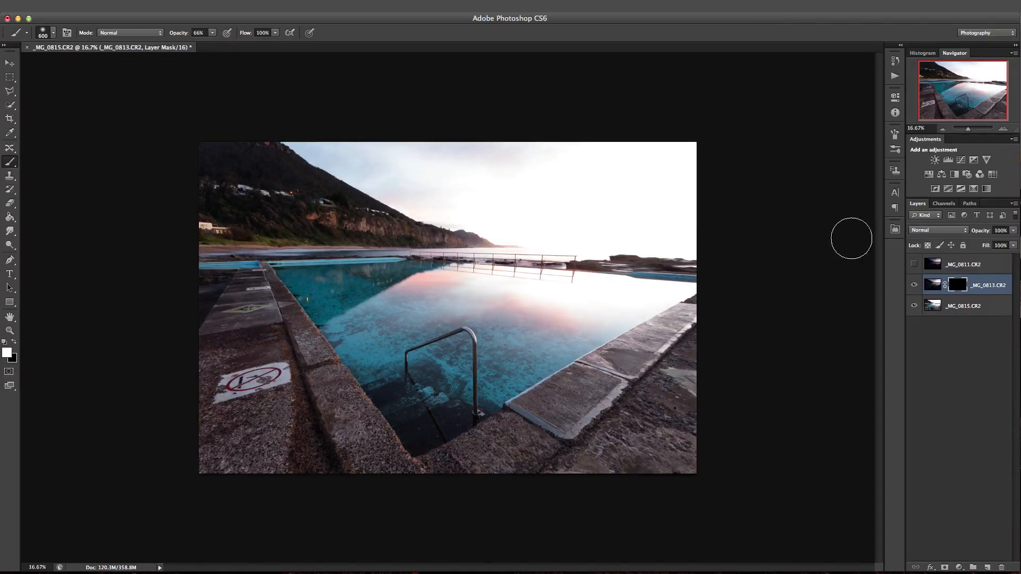
key("bracketright")
key("bracketright")
key("bracketright")
key("bracketright")
key("bracketright")
key("bracketright")
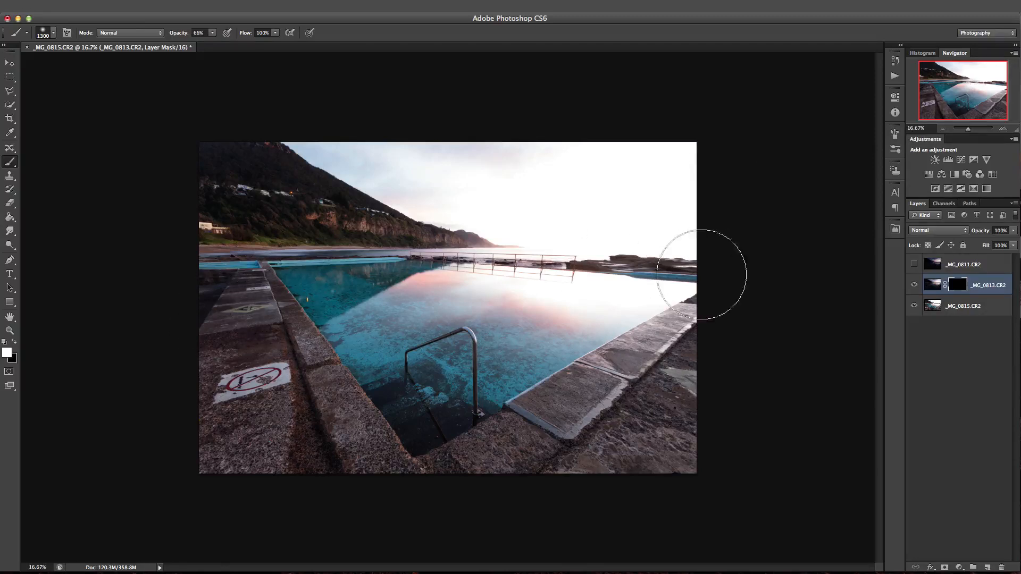
key("bracketright")
left_click(53, 34)
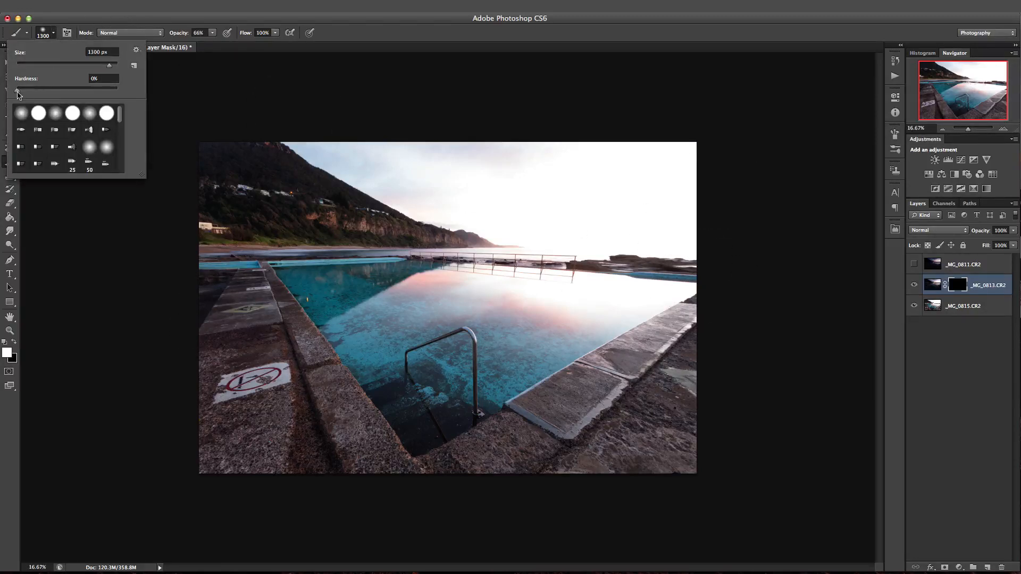
left_click(54, 34)
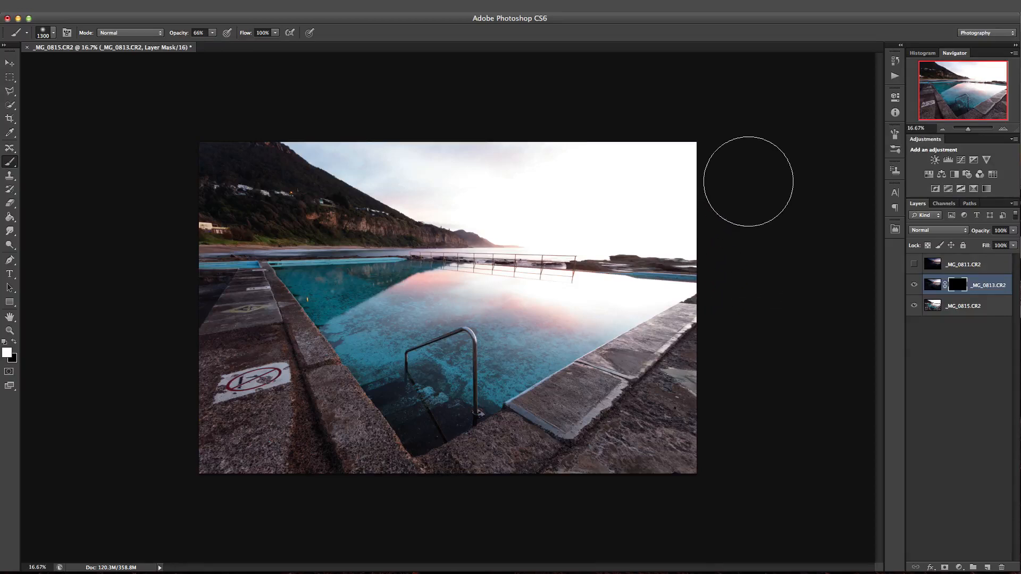
Paint white on the _MG_0813.CR2 mask over the sky and pool reflection, and compare the image with the layer hidden and shown.
mouse_move(748, 182)
left_mouse_down()
mouse_move(472, 166)
mouse_move(545, 164)
mouse_move(431, 145)
mouse_move(387, 119)
mouse_move(600, 200)
mouse_move(709, 215)
mouse_move(499, 194)
mouse_move(545, 207)
mouse_move(320, 119)
mouse_move(736, 207)
left_mouse_up()
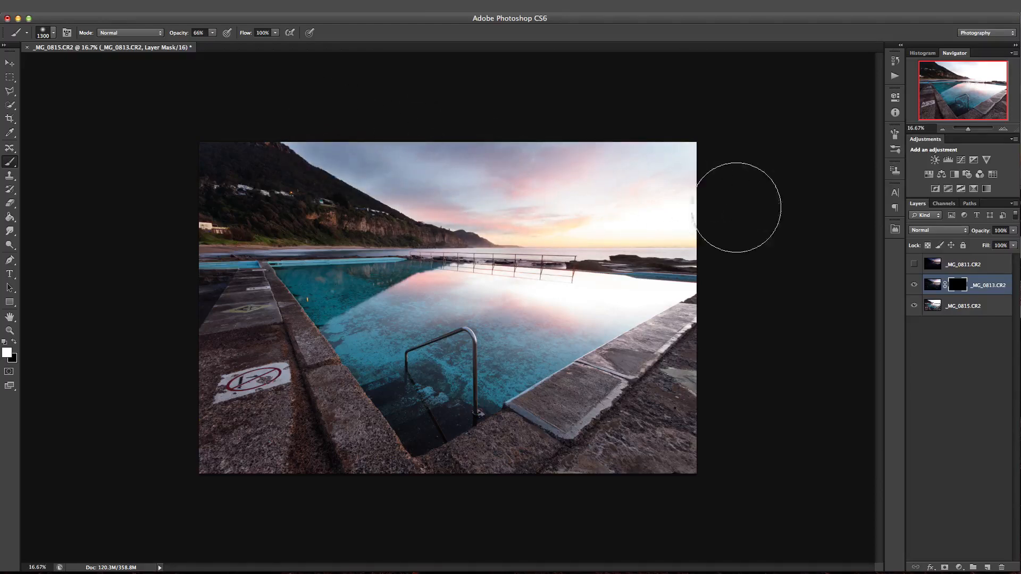
mouse_move(736, 276)
left_mouse_down()
mouse_move(555, 281)
mouse_move(382, 255)
mouse_move(717, 240)
mouse_move(603, 182)
mouse_move(565, 176)
mouse_move(723, 187)
mouse_move(521, 177)
mouse_move(544, 181)
left_mouse_up()
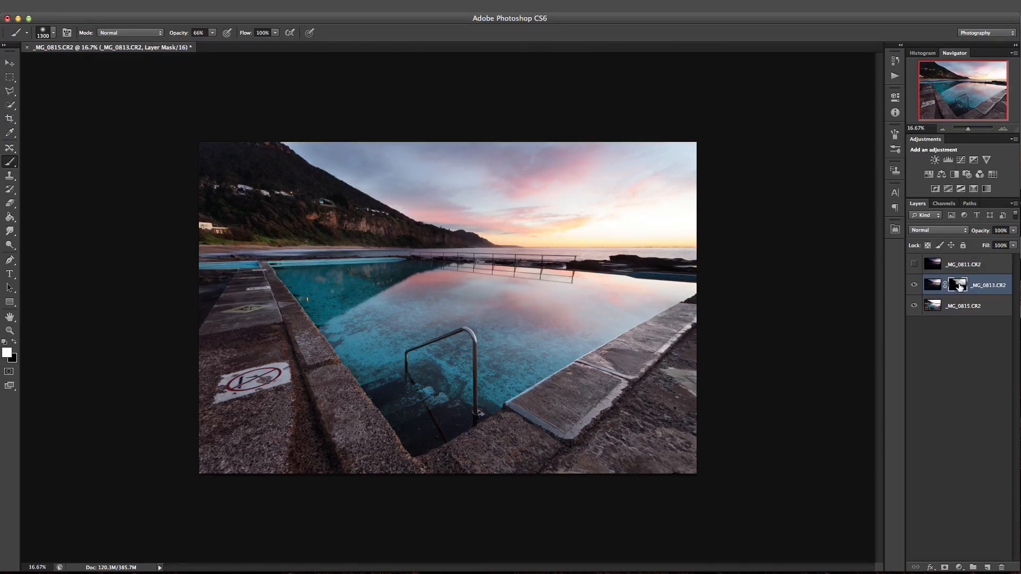
left_click(914, 286)
left_click(914, 285)
left_click(914, 286)
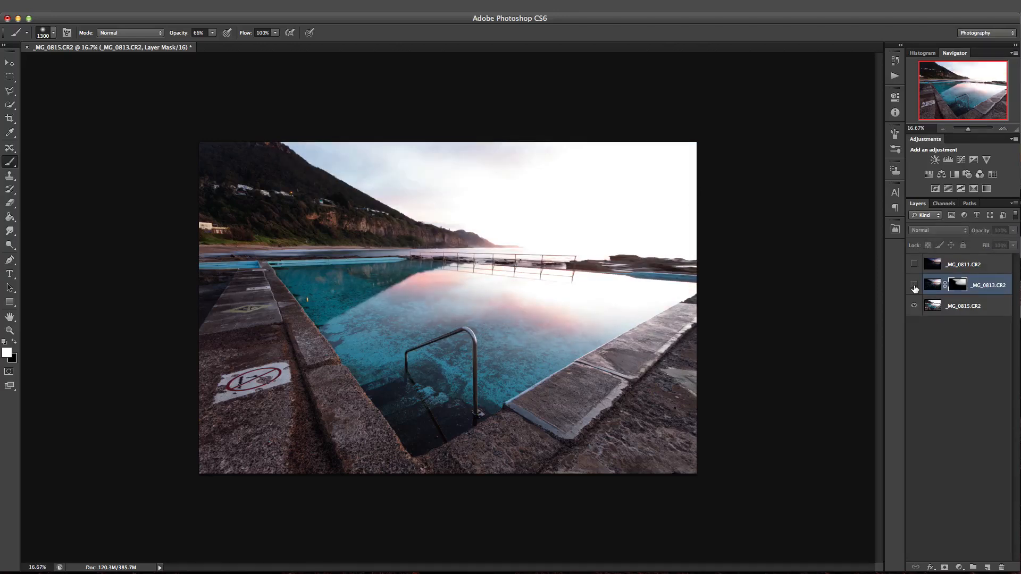
left_click(914, 285)
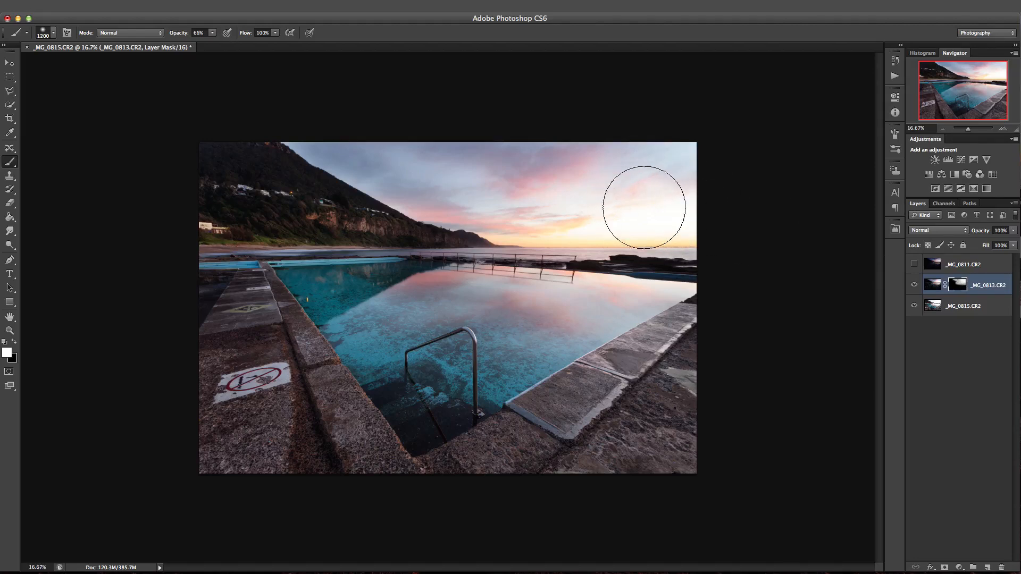
Reduce the brush size to 500 px.
key("bracketleft")
key("bracketleft")
key("bracketleft")
key("bracketleft")
key("bracketleft")
key("bracketleft")
key("bracketleft")
key("bracketleft")
Show the _MG_0811.CR2 layer and add a layer mask to it, inverted to black.
left_click(926, 267)
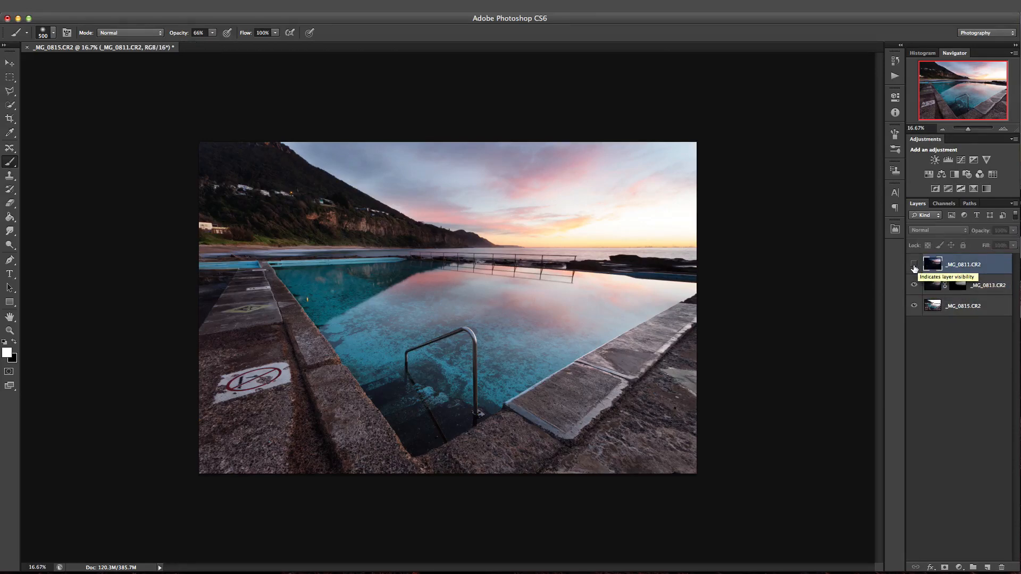
left_click(914, 266)
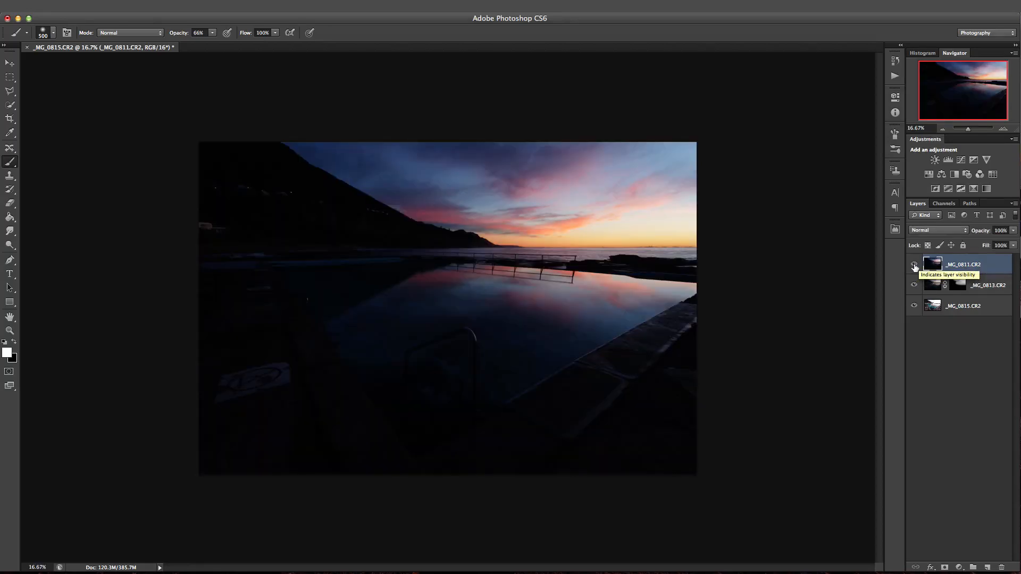
left_click(914, 266)
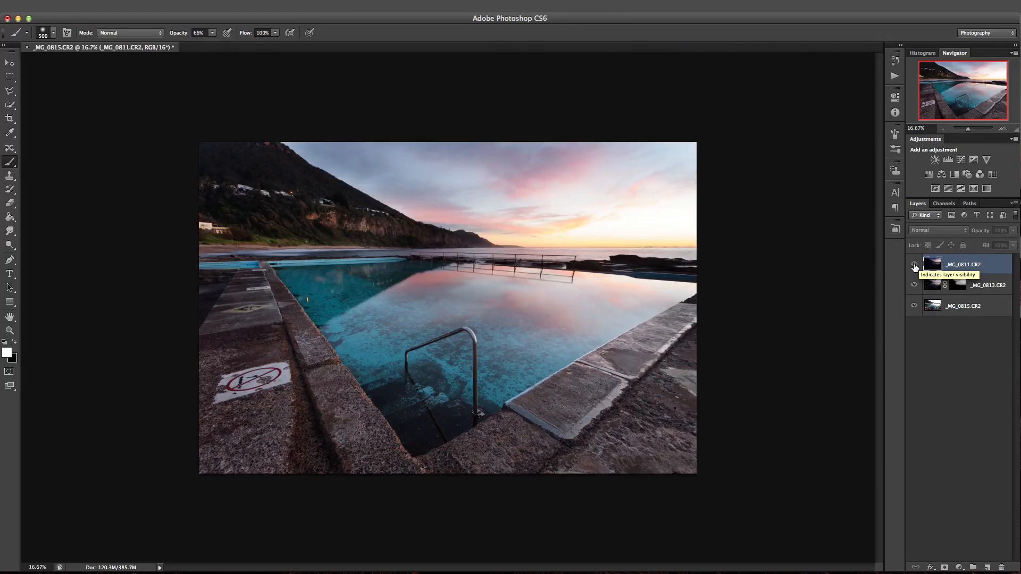
left_click(914, 266)
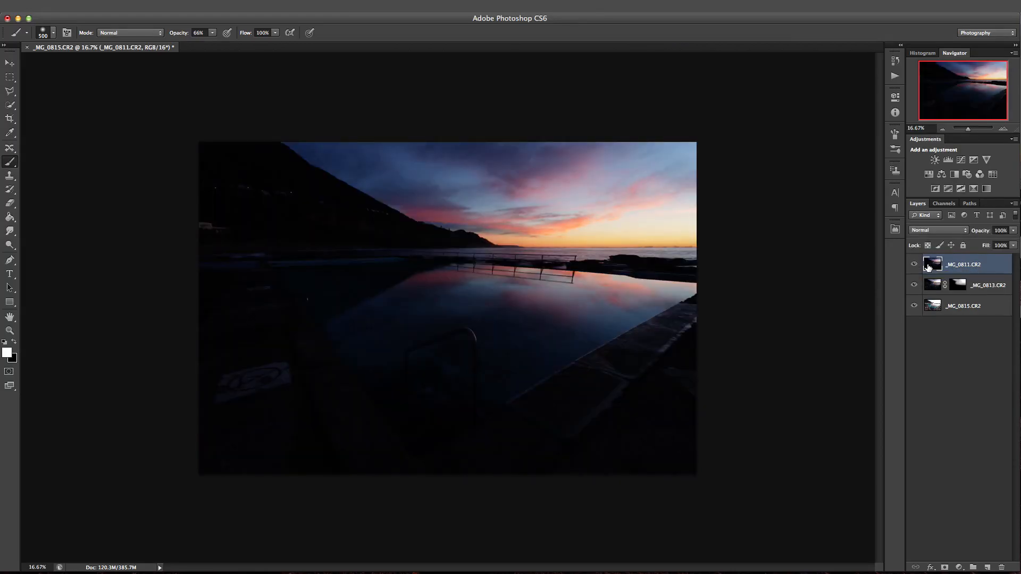
left_click(944, 567)
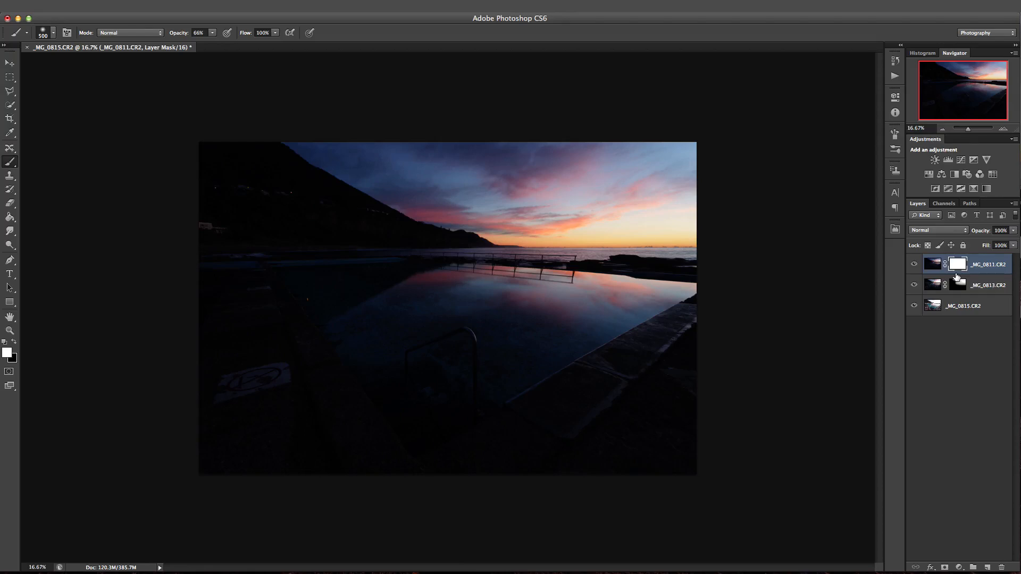
key("ctrl+i")
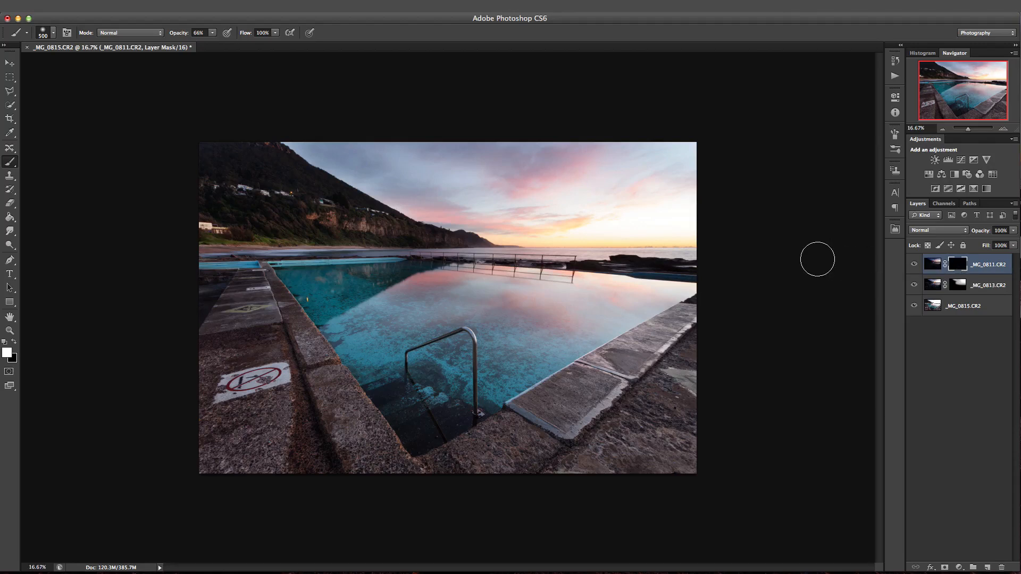
Paint white across the sky on the _MG_0811.CR2 mask with a 1100 px brush at 28% opacity.
key("bracketright")
key("bracketright")
key("bracketright")
key("bracketright")
left_click(212, 33)
left_click_drag(213, 45, 195, 46)
left_click(758, 218)
key("bracketright")
key("bracketright")
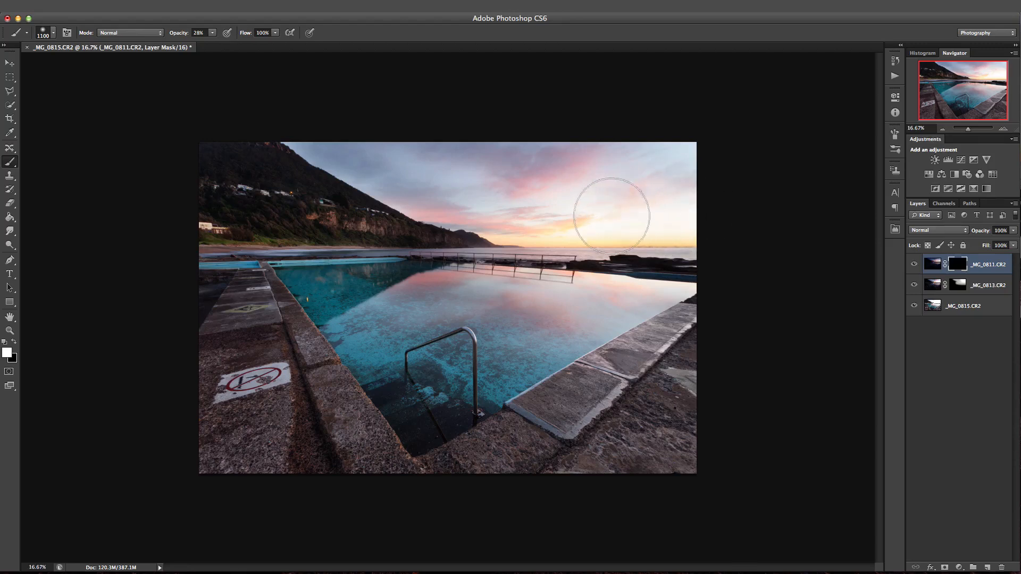
mouse_move(541, 217)
left_mouse_down()
mouse_move(672, 217)
mouse_move(579, 221)
mouse_move(714, 208)
mouse_move(580, 208)
mouse_move(713, 205)
mouse_move(574, 210)
mouse_move(728, 201)
left_mouse_up()
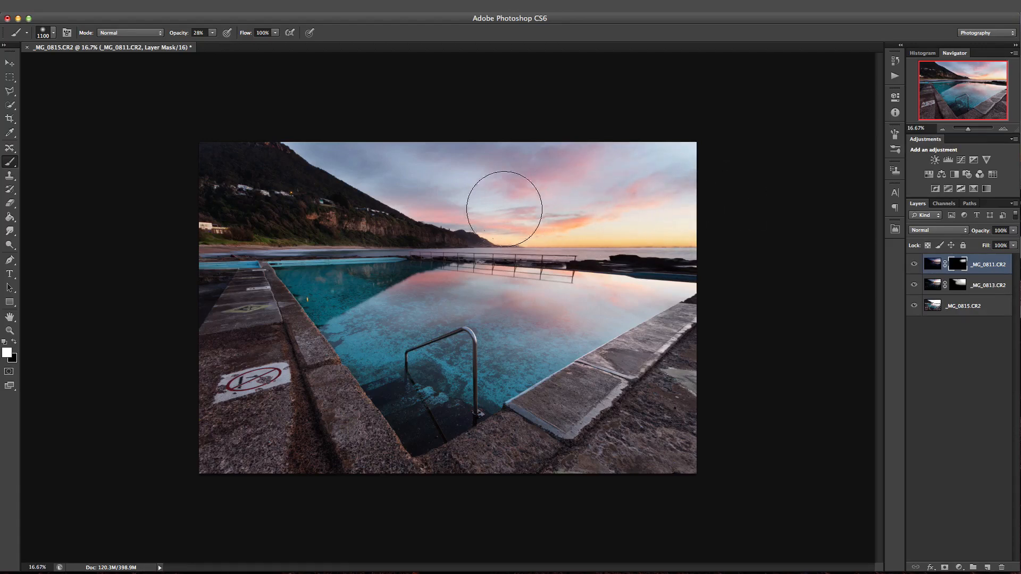
mouse_move(259, 120)
left_mouse_down()
mouse_move(692, 142)
mouse_move(300, 135)
mouse_move(511, 202)
mouse_move(359, 140)
mouse_move(581, 187)
mouse_move(733, 181)
left_mouse_up()
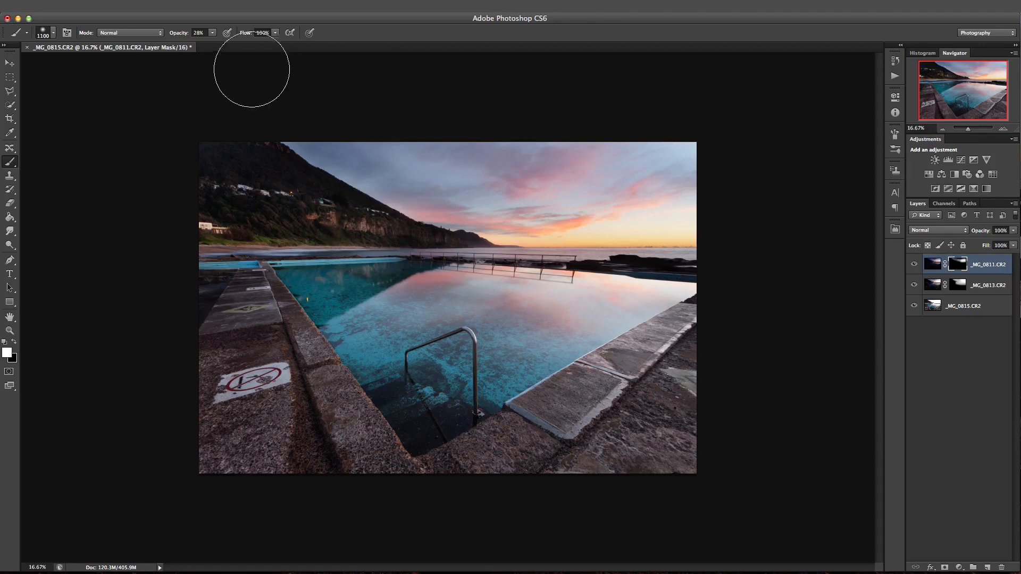
Lower the brush opacity to 16% and paint the _MG_0811.CR2 mask over the foreground walkway and the stone along the pool's near edge.
left_click(213, 33)
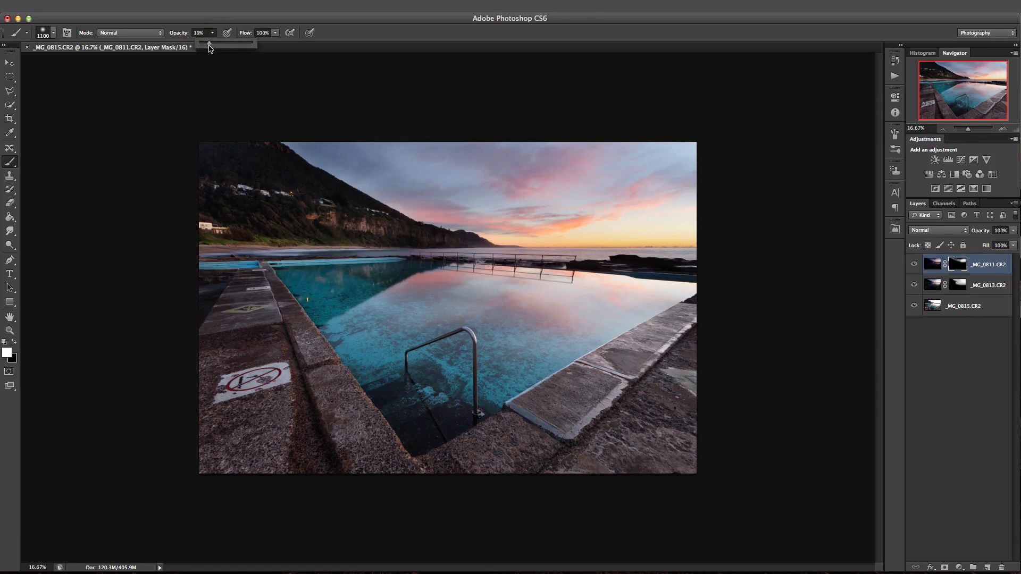
left_click_drag(209, 45, 207, 45)
left_click(131, 157)
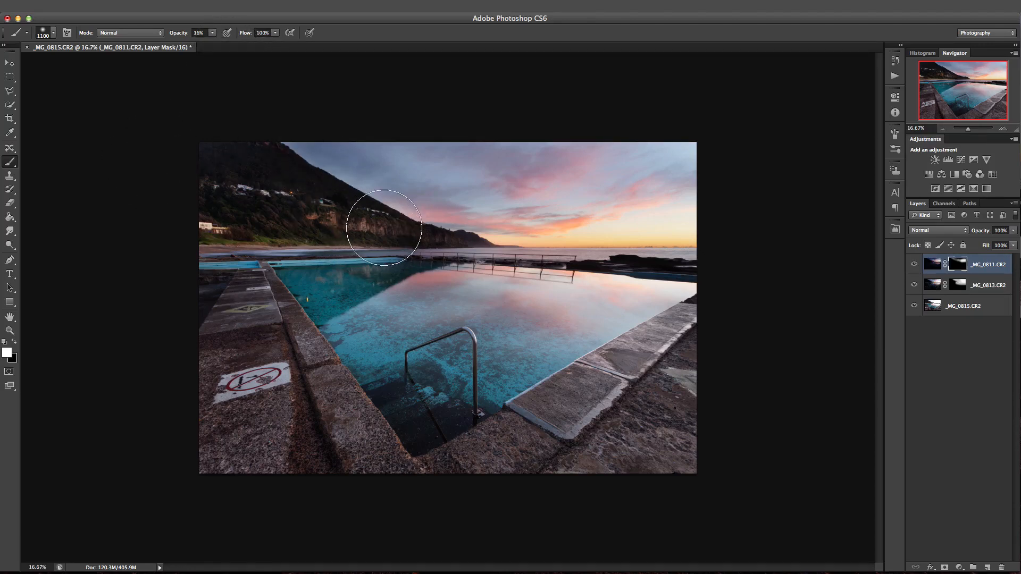
mouse_move(241, 331)
left_mouse_down()
mouse_move(300, 495)
mouse_move(241, 345)
mouse_move(265, 491)
mouse_move(236, 291)
mouse_move(302, 441)
mouse_move(364, 505)
left_mouse_up()
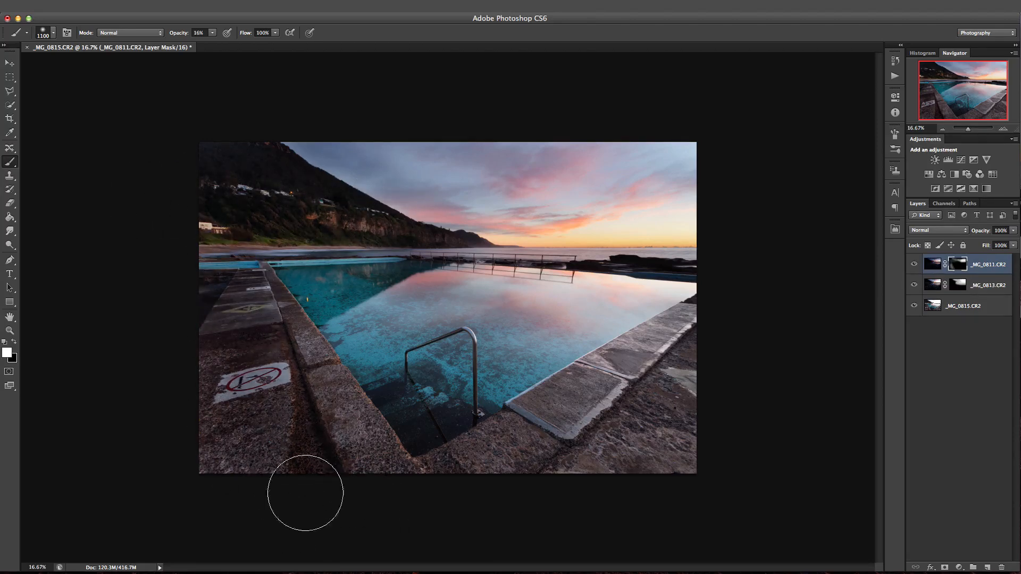
mouse_move(305, 493)
left_mouse_down()
mouse_move(690, 383)
mouse_move(549, 455)
mouse_move(670, 365)
mouse_move(542, 463)
left_mouse_up()
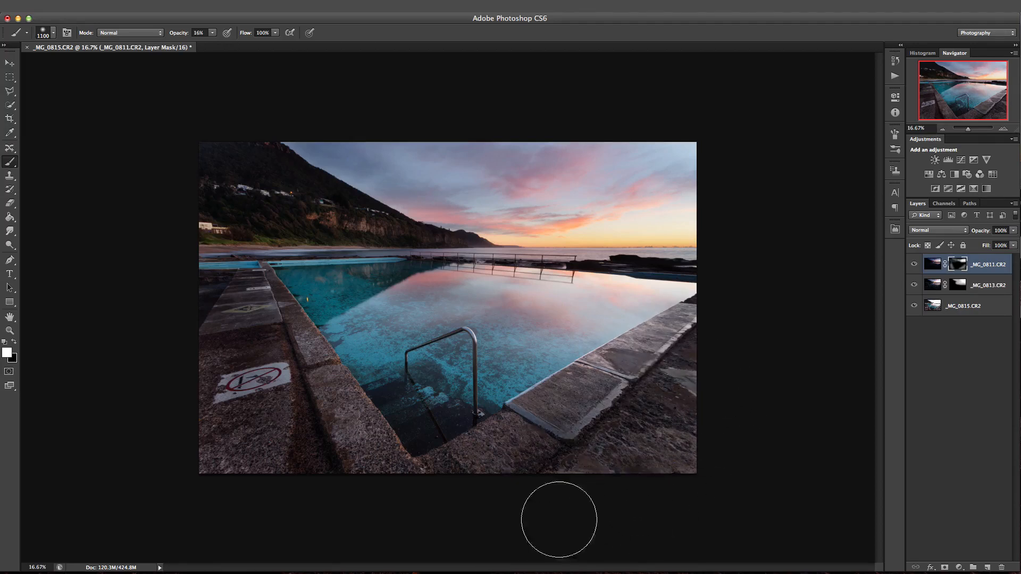
mouse_move(210, 310)
left_mouse_down()
mouse_move(222, 284)
mouse_move(213, 271)
mouse_move(220, 238)
mouse_move(192, 299)
mouse_move(202, 232)
mouse_move(228, 382)
mouse_move(258, 412)
mouse_move(208, 417)
mouse_move(252, 493)
mouse_move(195, 377)
mouse_move(382, 494)
left_mouse_up()
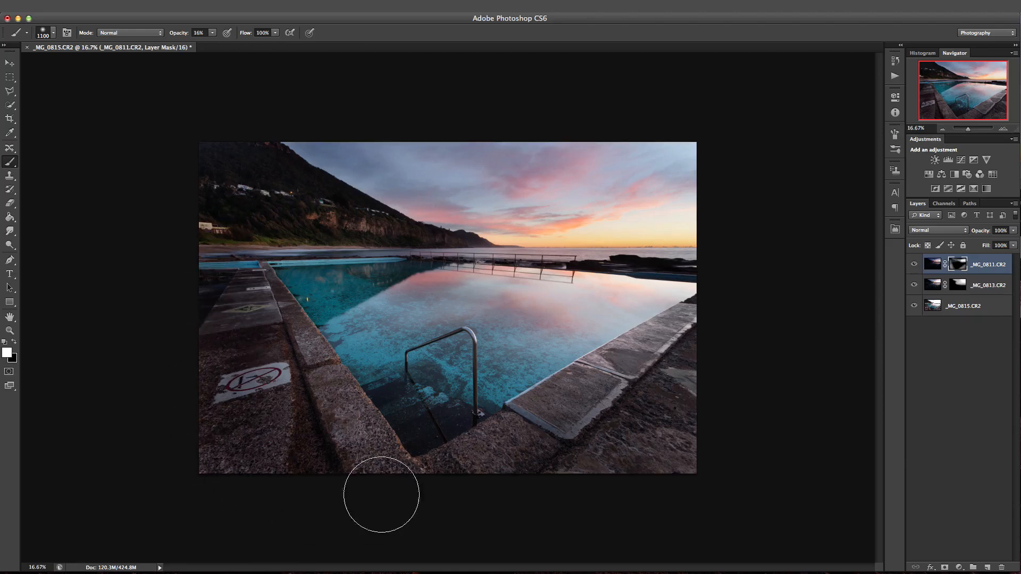
mouse_move(276, 383)
left_mouse_down()
mouse_move(262, 337)
mouse_move(275, 394)
left_mouse_up()
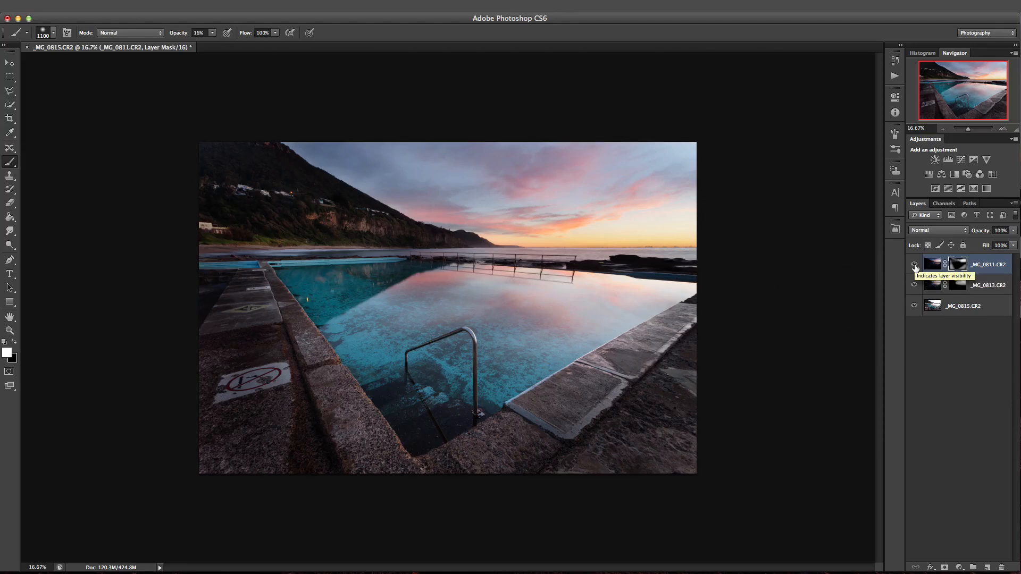
Compare the blended image with the _MG_0811.CR2 layer hidden and shown.
left_click(915, 266)
left_click(914, 266)
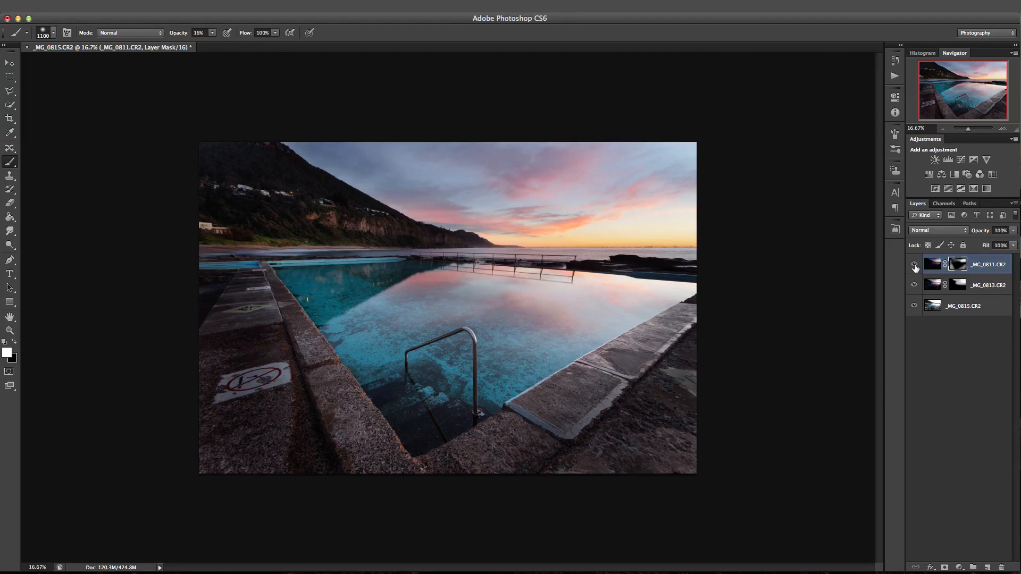
left_click(915, 266)
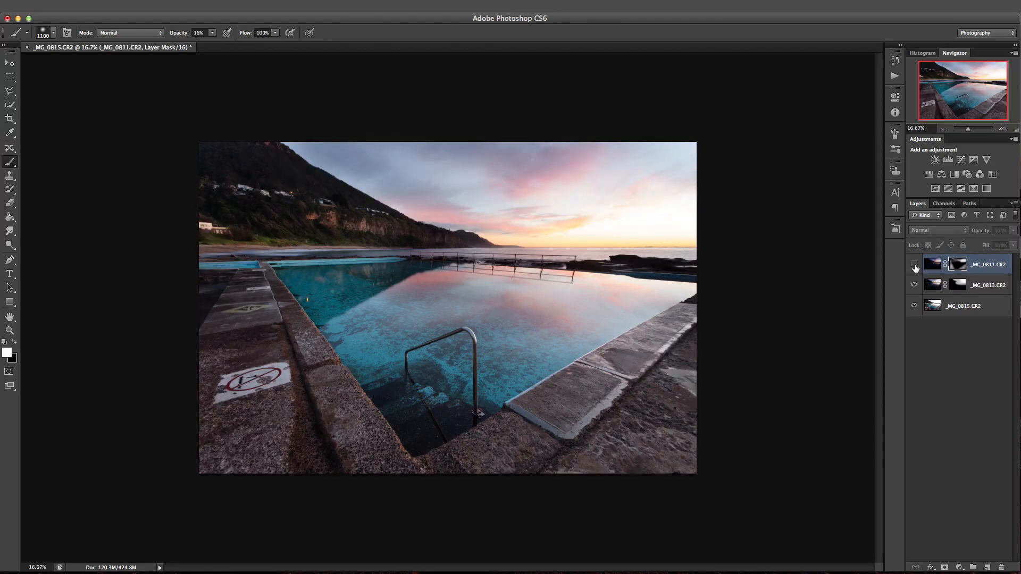
left_click(915, 266)
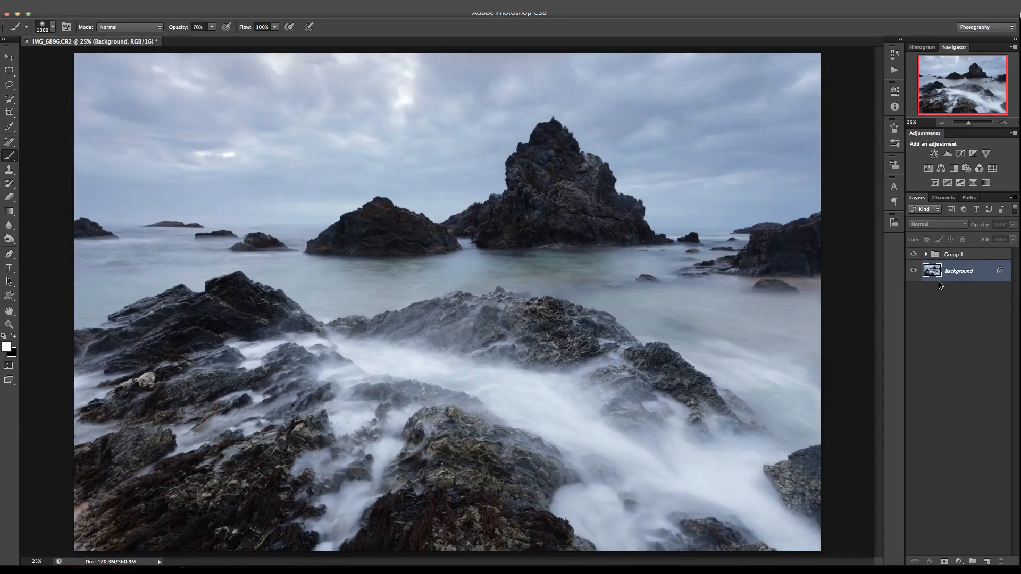
Add a Curves adjustment layer above the Background and brighten the RGB midtones from input 127 to output 166.
key("bracketleft")
key("bracketleft")
key("bracketleft")
key("bracketleft")
key("bracketleft")
left_click(958, 561)
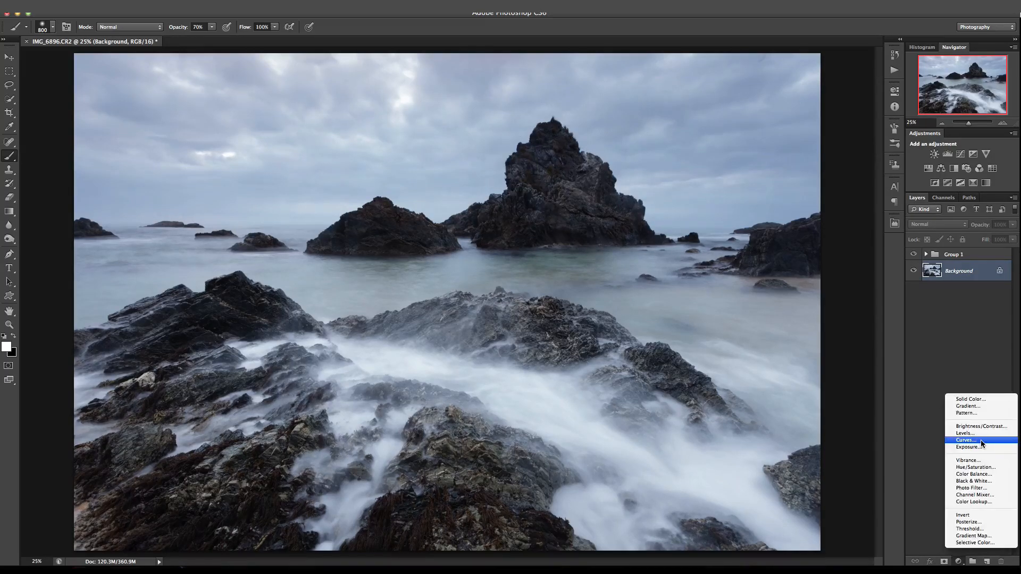
left_click(965, 440)
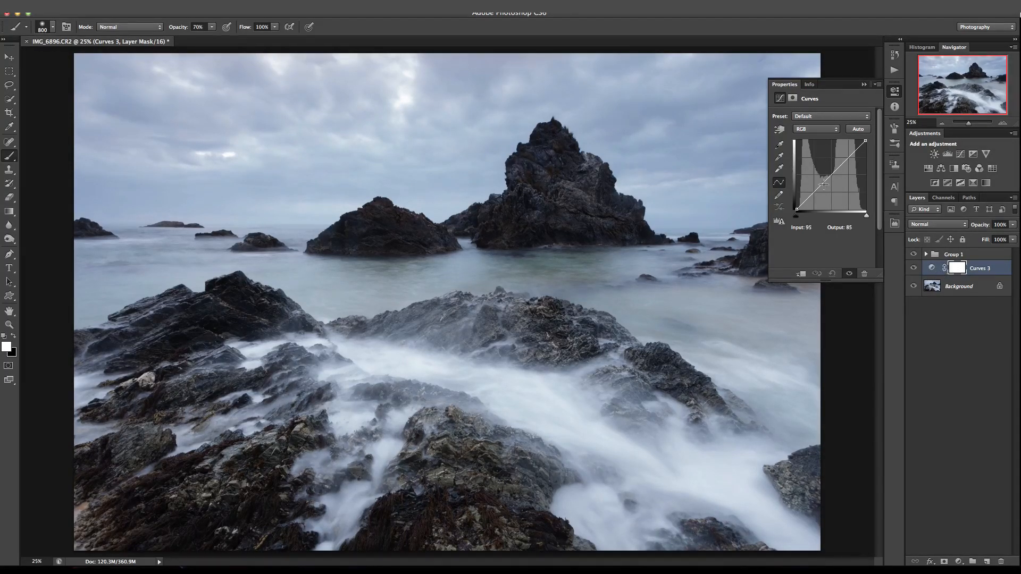
left_click_drag(831, 176, 830, 165)
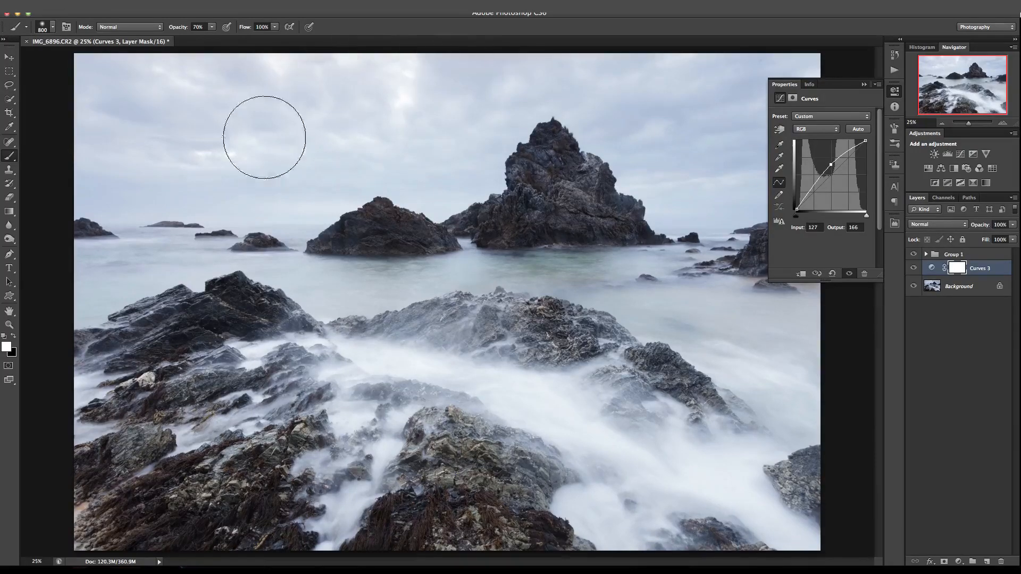
Invert the Curves 3 layer mask to black.
left_click(931, 268)
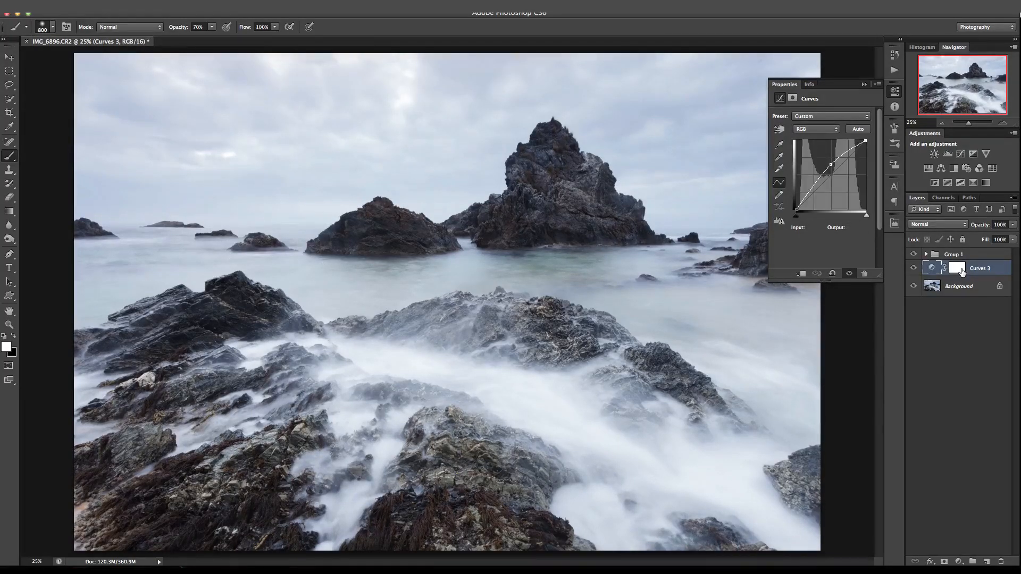
left_click(957, 270)
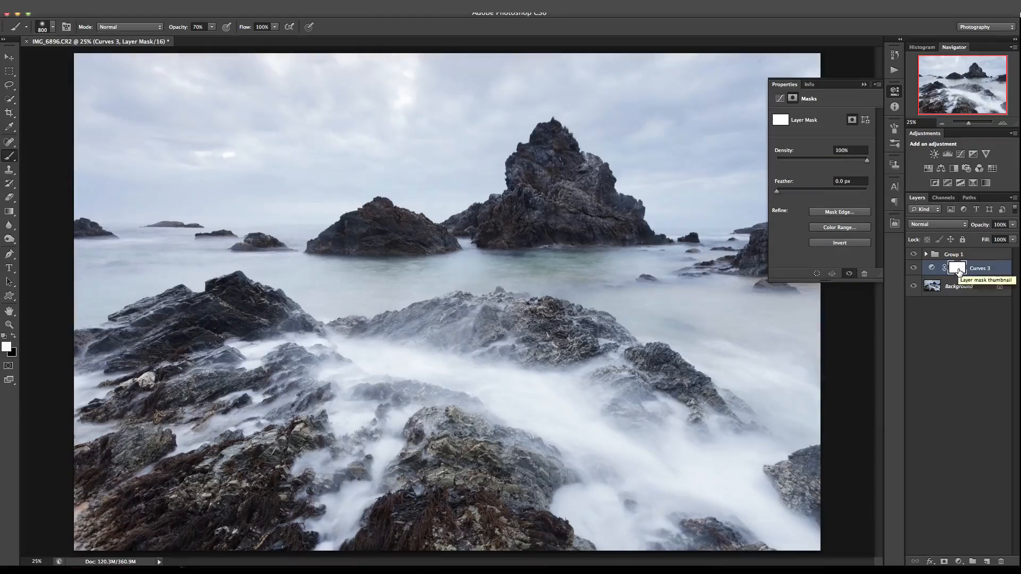
key("ctrl+i")
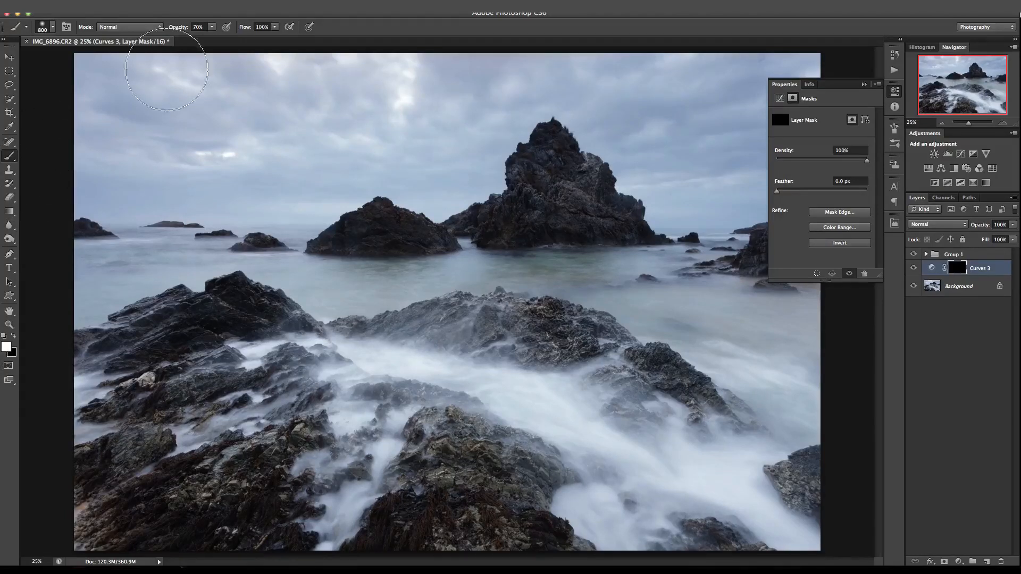
Paint white on the Curves 3 mask over the tall sea stack and the smaller rock beside it with a 400 px brush at 70% opacity.
key("bracketleft")
key("bracketleft")
key("bracketleft")
key("bracketleft")
mouse_move(594, 192)
left_mouse_down()
mouse_move(556, 161)
mouse_move(563, 183)
mouse_move(601, 214)
mouse_move(520, 225)
mouse_move(549, 161)
mouse_move(623, 217)
mouse_move(490, 223)
mouse_move(527, 210)
mouse_move(531, 178)
mouse_move(551, 157)
mouse_move(614, 225)
mouse_move(422, 240)
mouse_move(365, 234)
mouse_move(350, 249)
mouse_move(373, 236)
mouse_move(357, 241)
mouse_move(421, 240)
mouse_move(550, 195)
mouse_move(558, 150)
left_mouse_up()
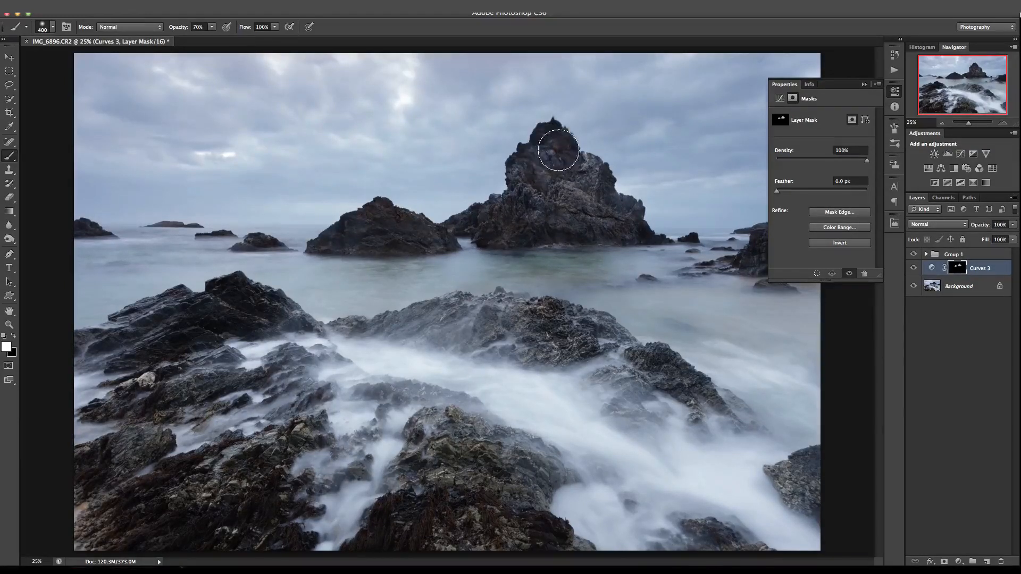
Paint white over the upper part of the tall sea stack on the Curves 3 mask with a 175 px brush.
left_click(1003, 123)
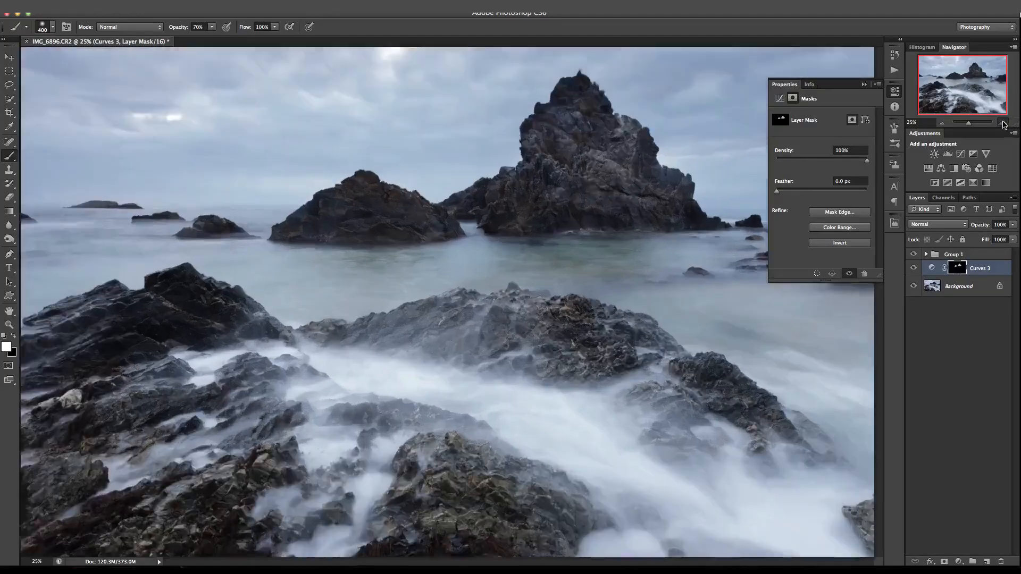
left_click(1003, 123)
left_click(1003, 123)
left_click(1003, 123)
left_click_drag(977, 88, 979, 69)
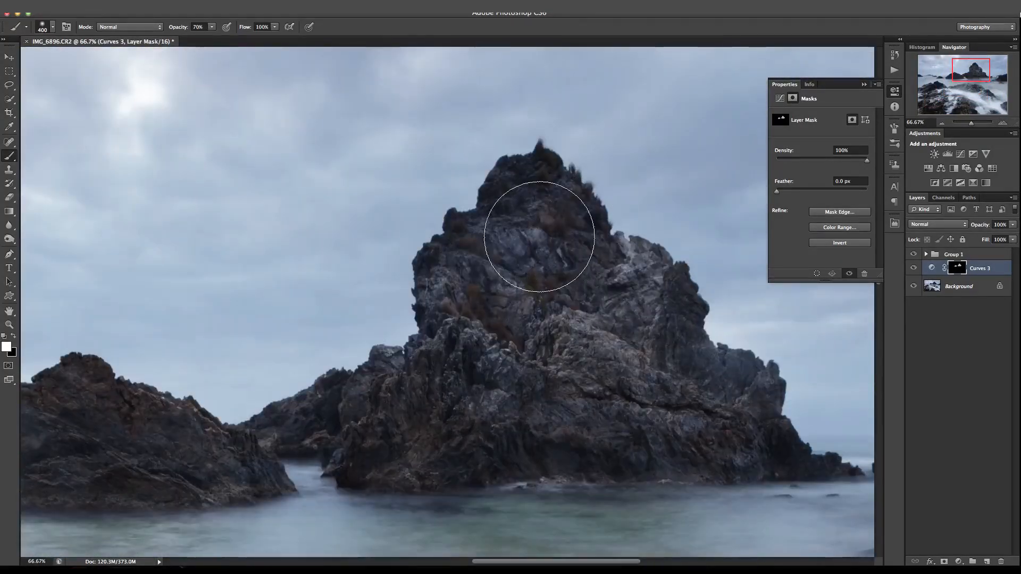
key("bracketleft")
key("bracketleft")
key("bracketleft")
key("bracketleft")
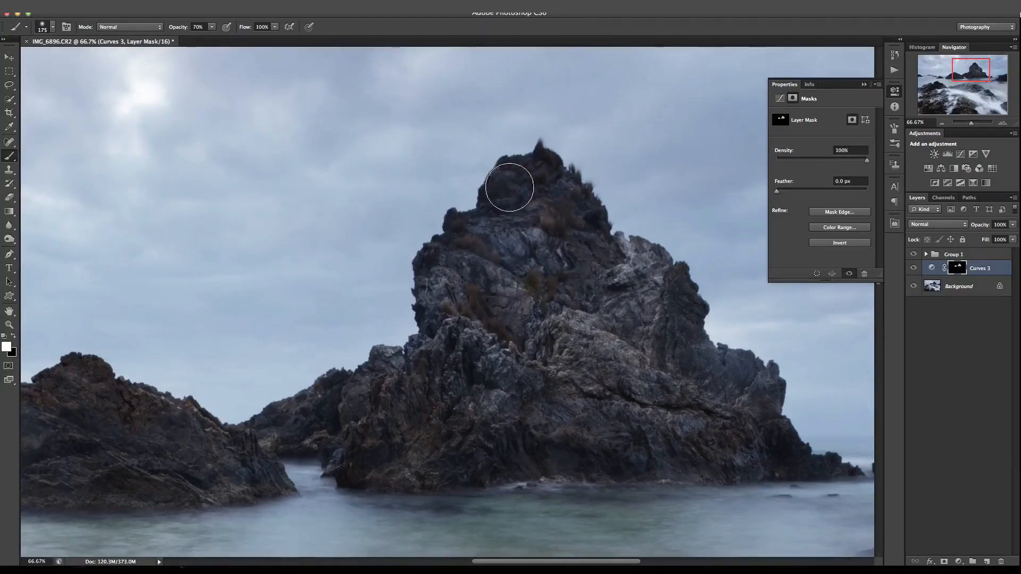
key("bracketleft")
key("bracketleft")
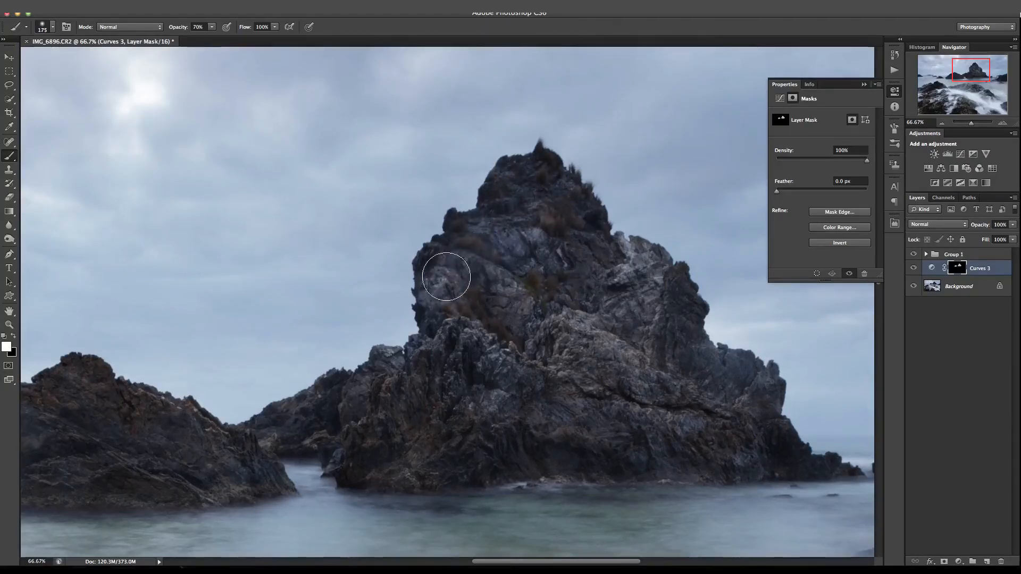
Paint the Curves 3 mask along the sea stack's outline up to its peak, reducing the brush to 80 px and 40 px.
key("bracketleft")
key("bracketleft")
key("bracketleft")
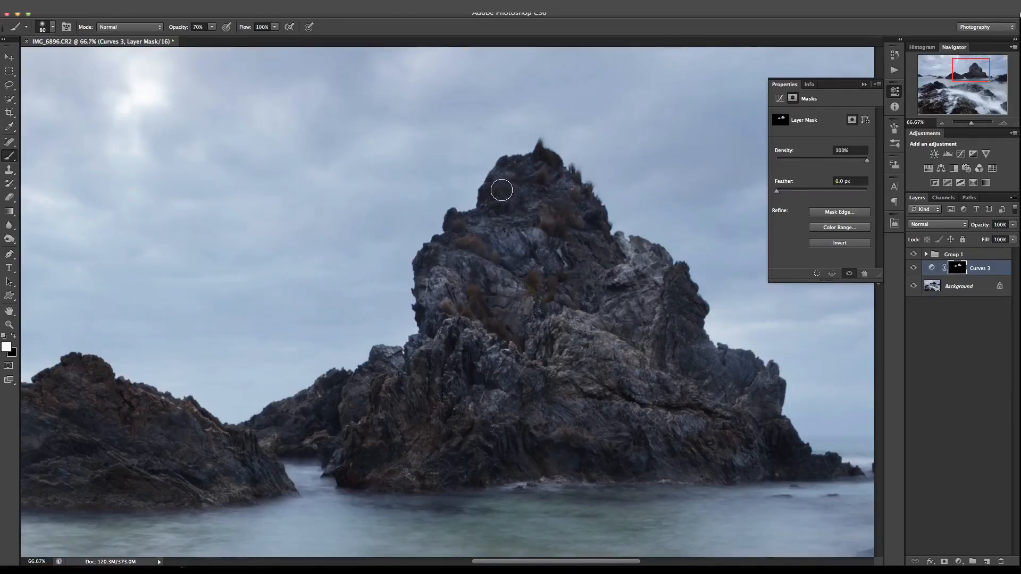
left_click(1003, 123)
key("bracketleft")
key("bracketleft")
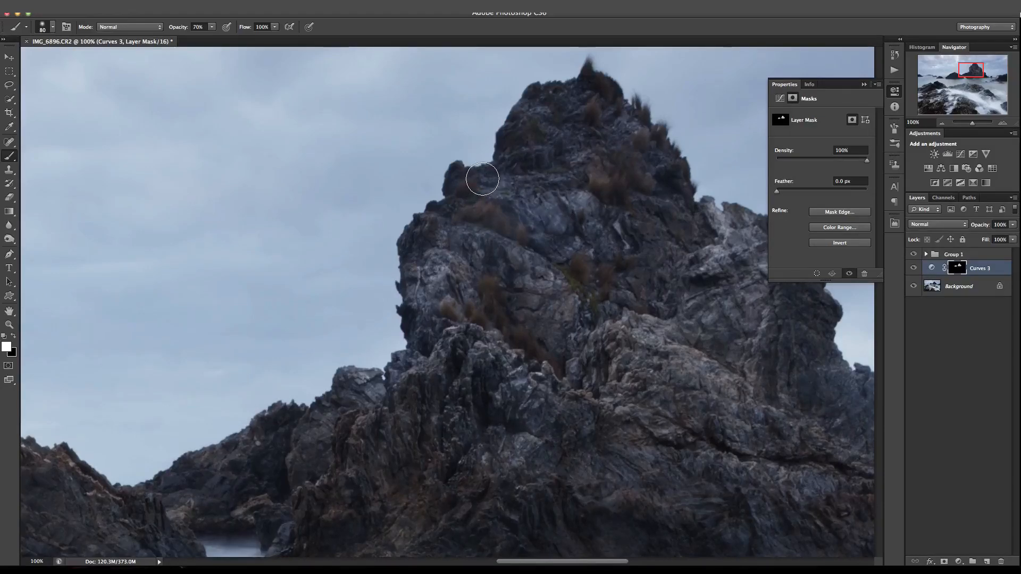
key("bracketleft")
mouse_move(458, 171)
left_mouse_down()
mouse_move(457, 180)
mouse_move(500, 148)
mouse_move(532, 93)
mouse_move(551, 87)
left_mouse_up()
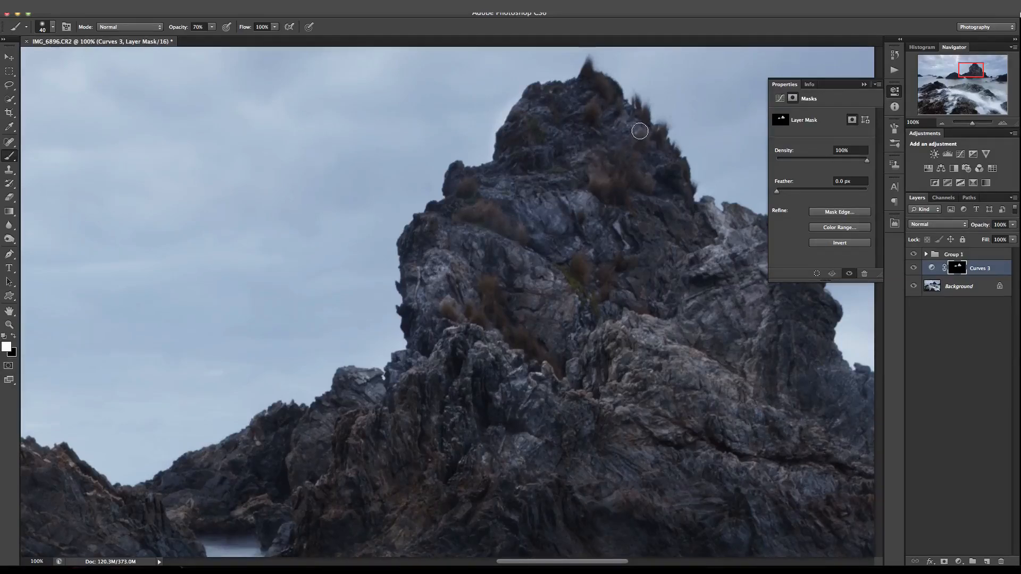
Enlarge the brush to 300 px and paint the Curves 3 mask over the sea stack's base.
key("bracketright")
key("bracketright")
key("bracketright")
key("super+minus")
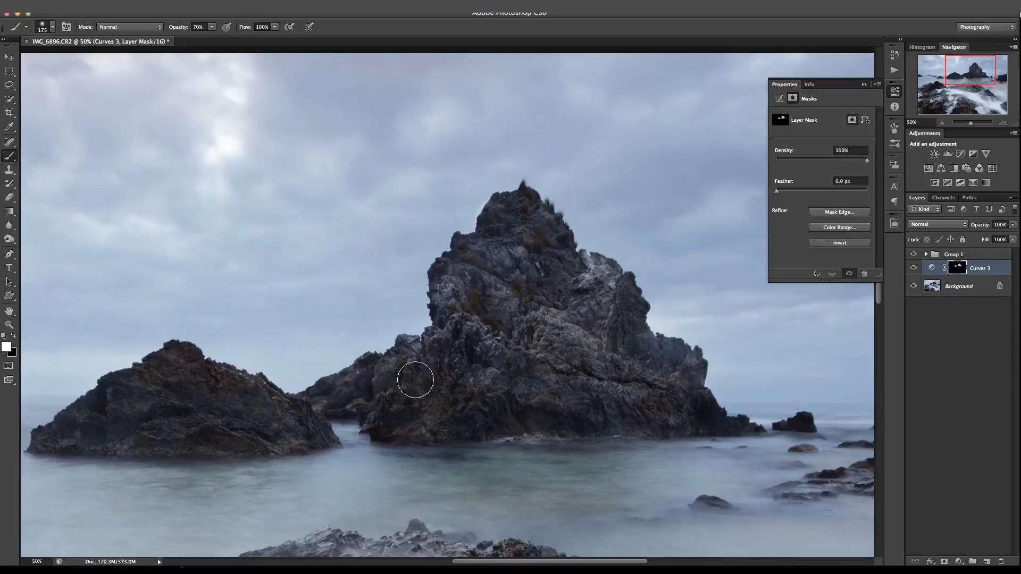
key("bracketright")
key("bracketright")
key("bracketright")
key("bracketright")
key("bracketright")
key("bracketright")
key("bracketright")
key("bracketright")
key("bracketright")
Reduce the brush to 70 px and paint the Curves 3 mask along the sea stack's lower outline.
key("bracketleft")
key("bracketleft")
key("bracketleft")
key("bracketleft")
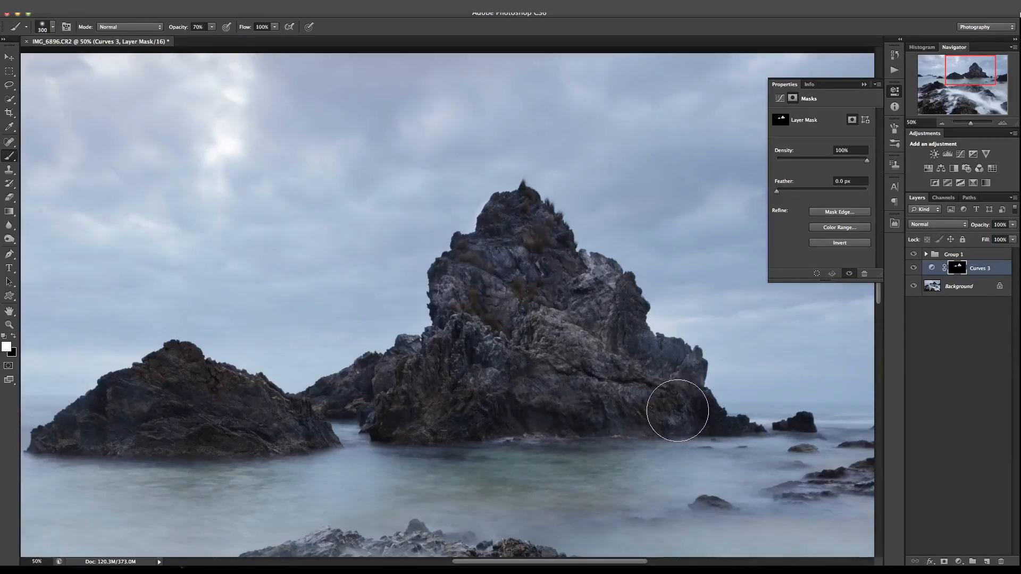
key("bracketleft")
key("bracketleft")
key("bracketleft")
key("bracketleft")
key("bracketleft")
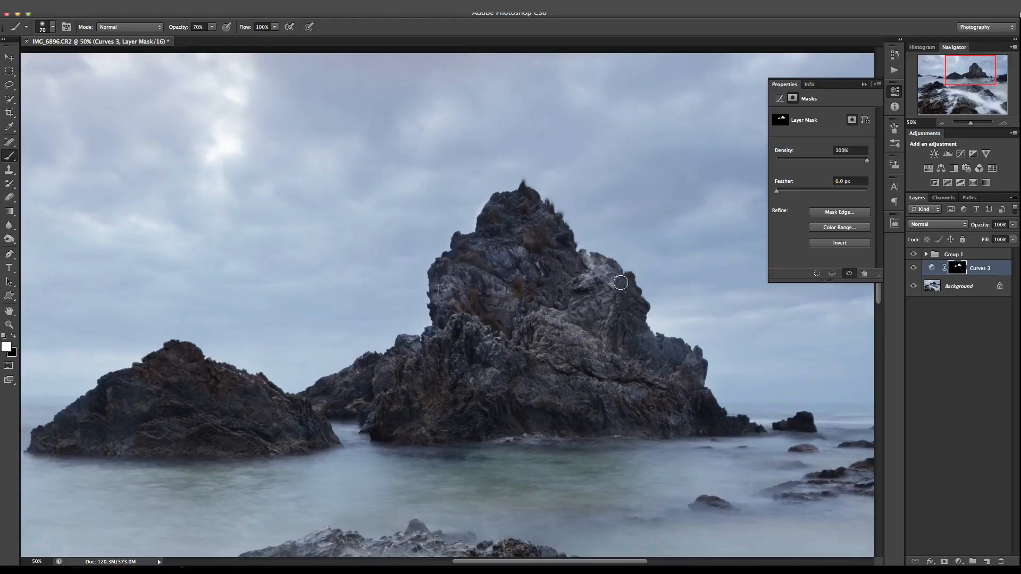
Inspect the brightened sea stack and its edges against the sky, in the whole image and up close.
left_click(943, 122)
left_click(942, 123)
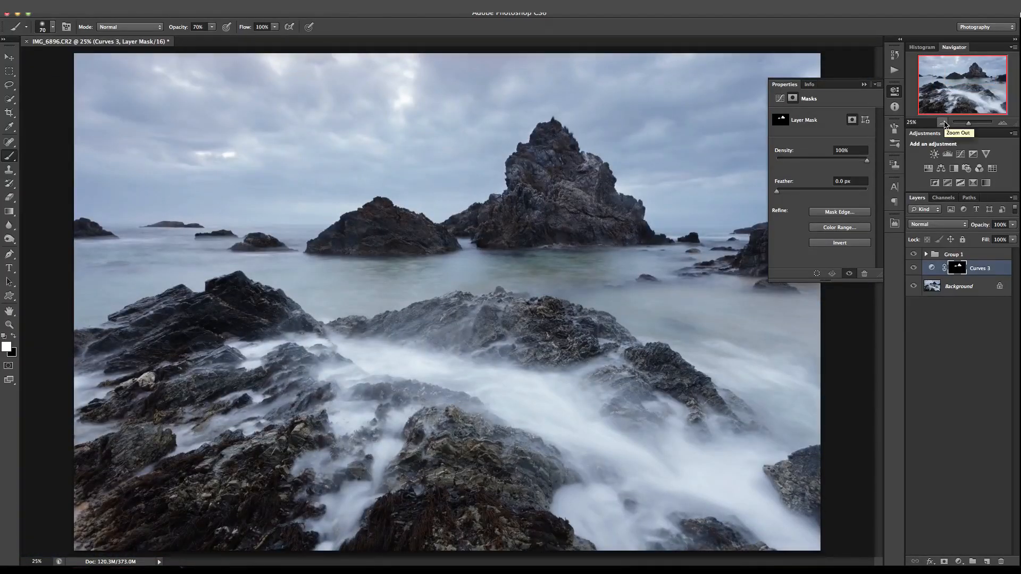
left_click(942, 123)
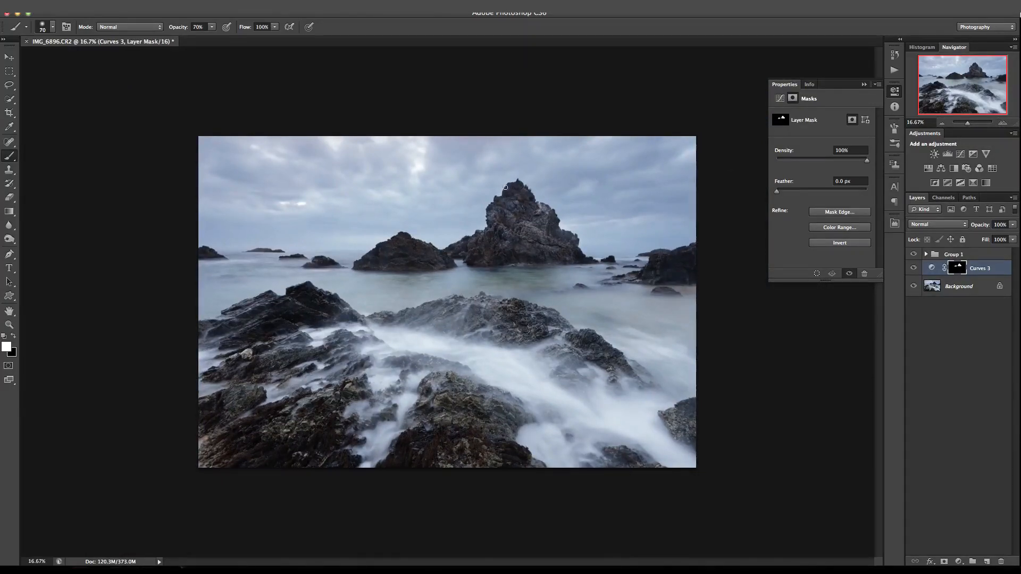
left_click(1002, 121)
left_click(1002, 122)
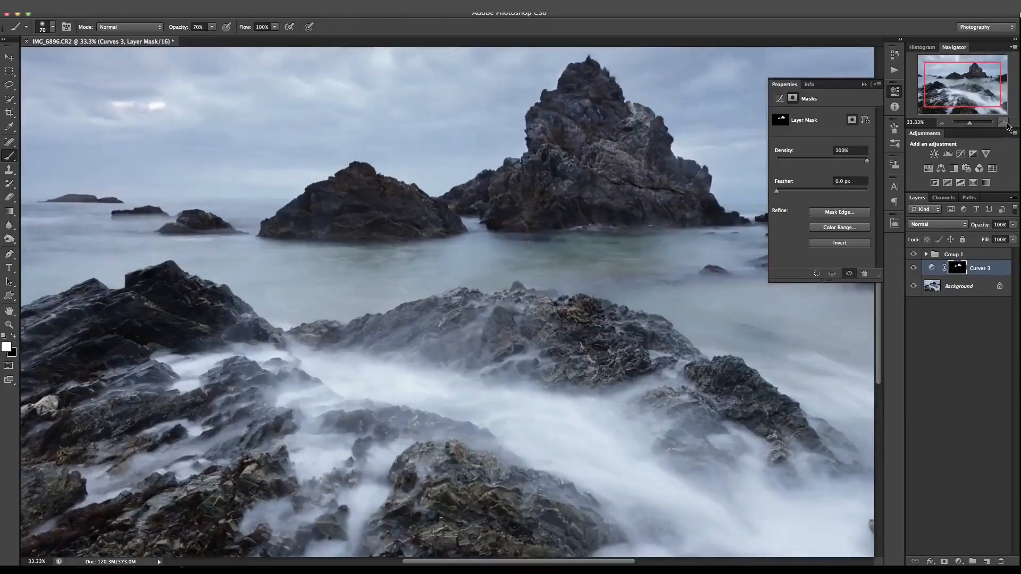
left_click(1002, 122)
left_click_drag(971, 90, 980, 76)
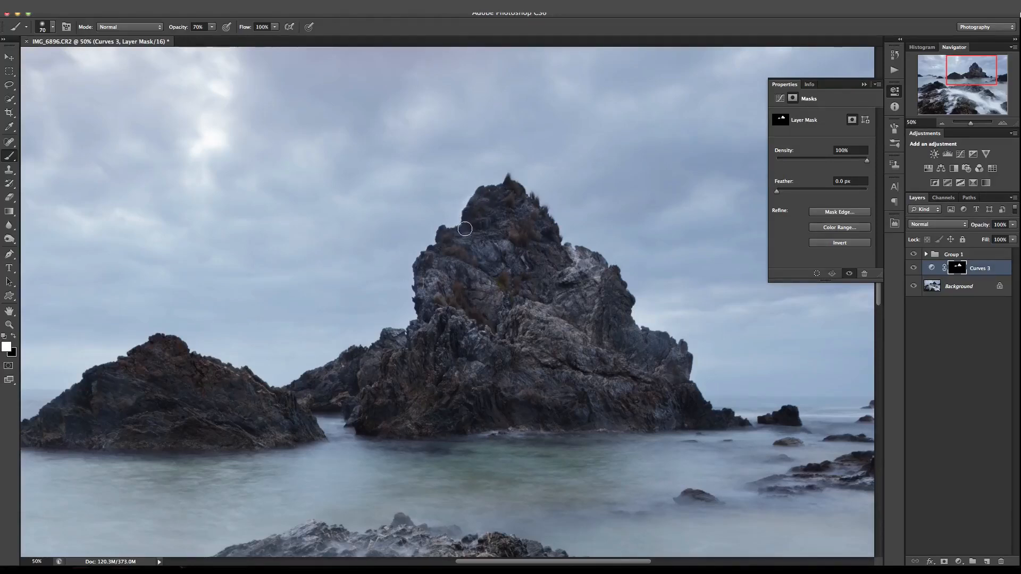
Display the hand-painted Curves 3 mask on its own to examine its edges, and return to the image.
left_click(931, 268)
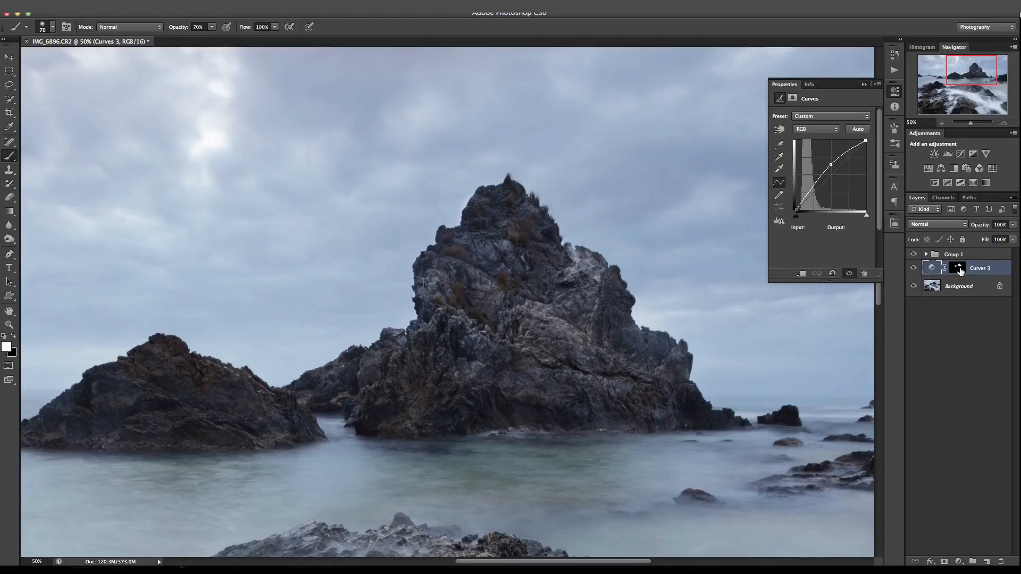
left_click(959, 268, "alt")
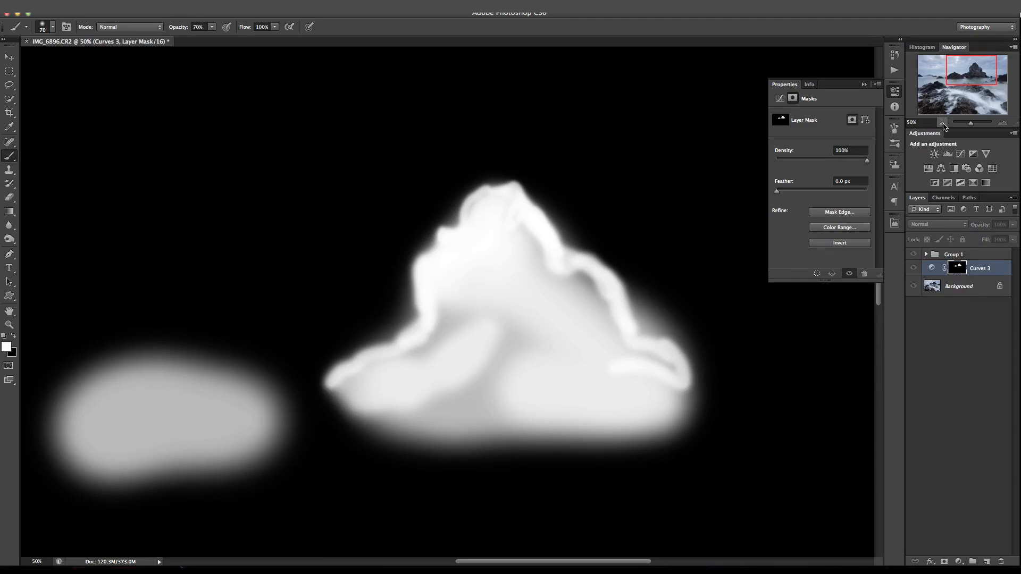
left_click(942, 124)
left_click(942, 123)
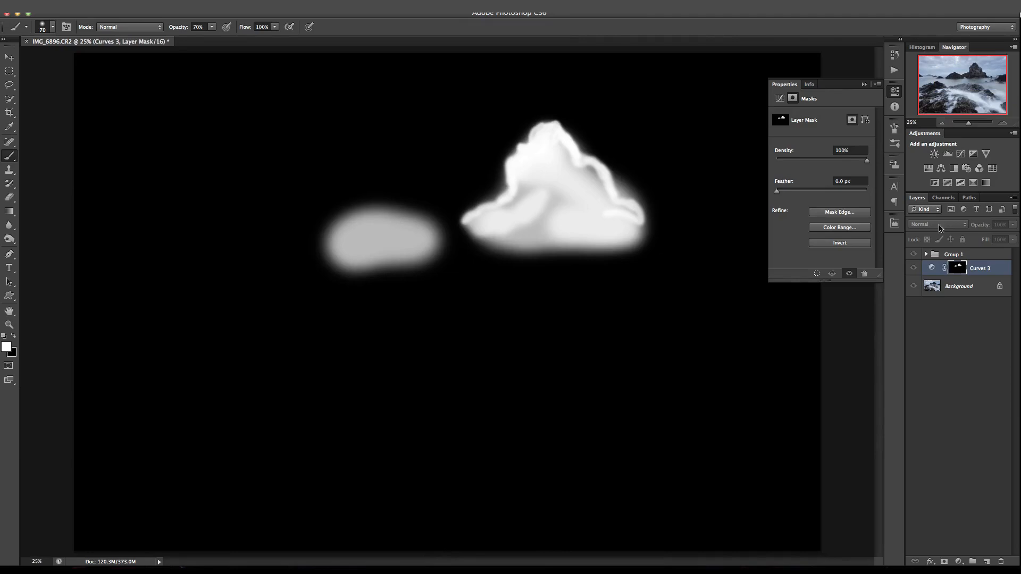
left_click(932, 268)
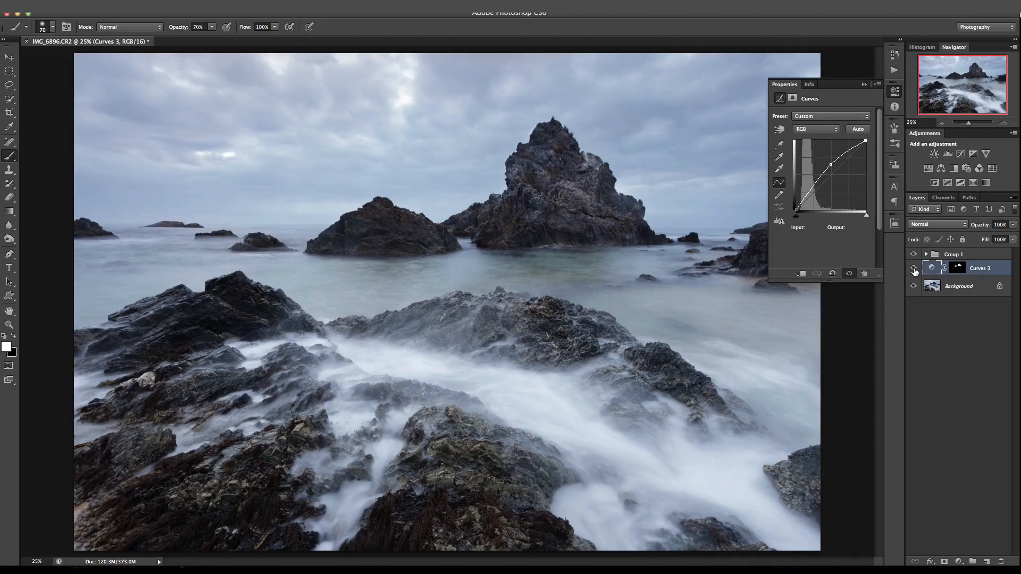
Hide the Curves 3 layer and display the Curves 1 mask in Group 1 on its own, examining it around the sea stack.
left_click(914, 269)
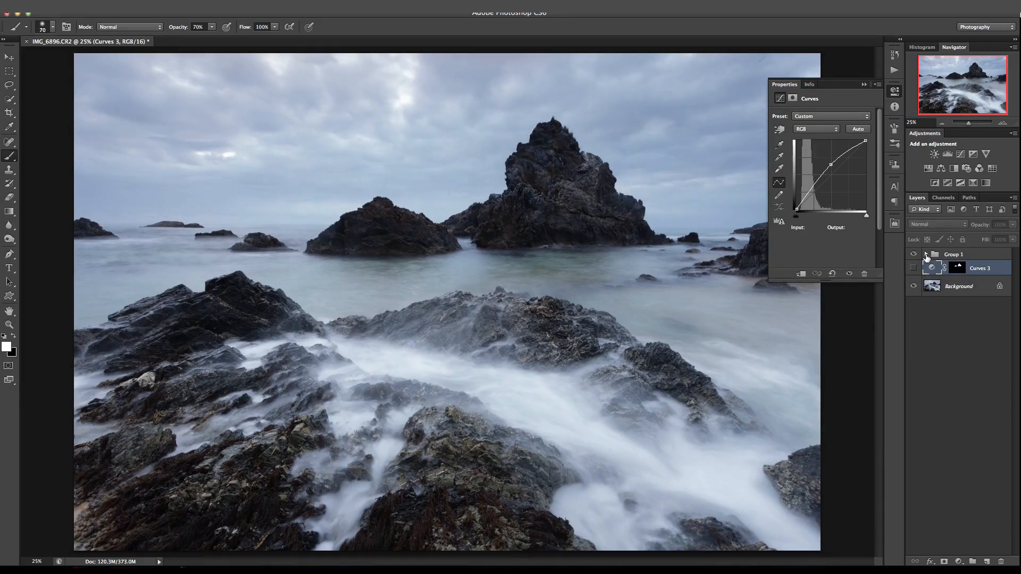
left_click(926, 255)
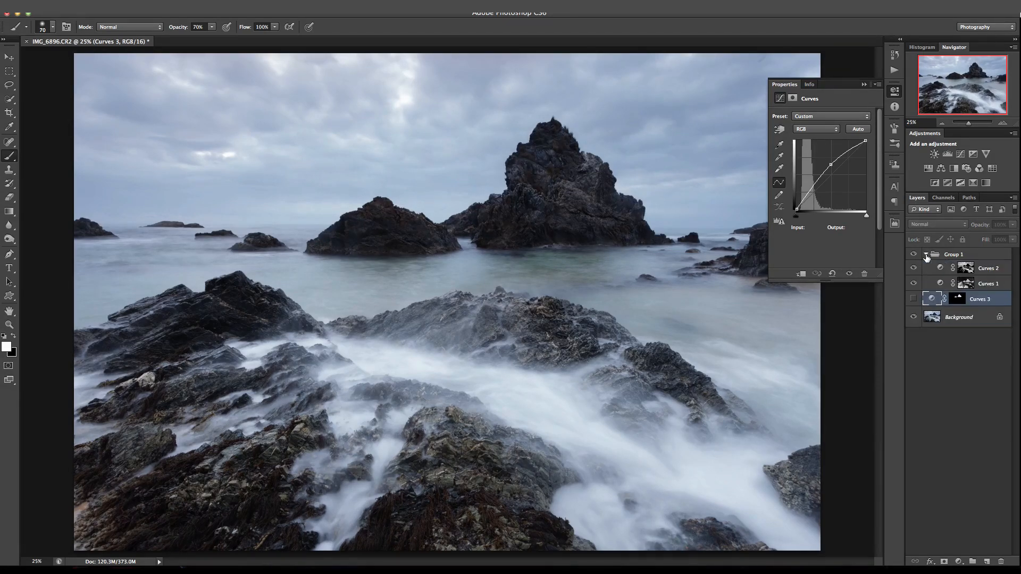
left_click(966, 285)
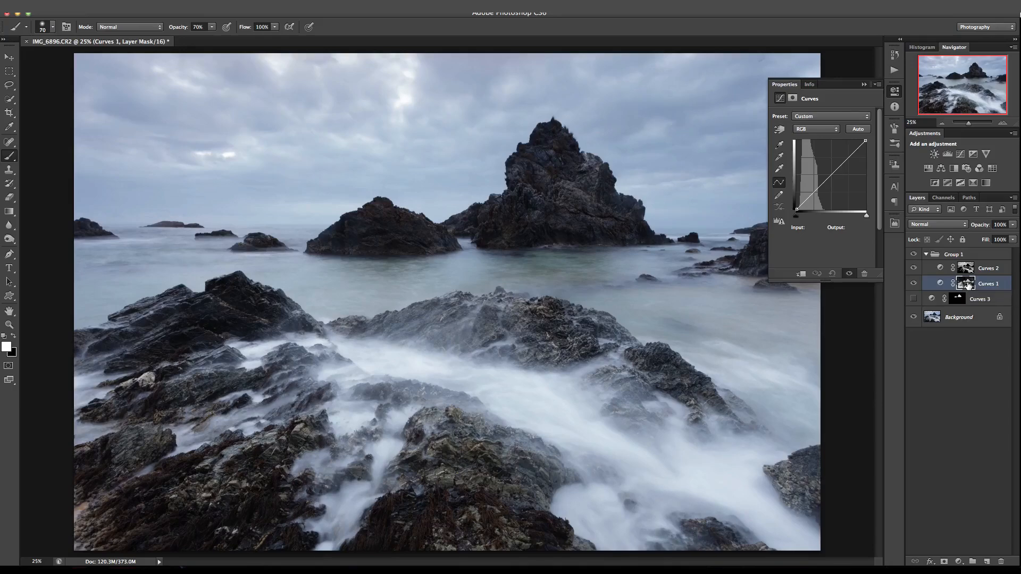
left_click(967, 285, "alt")
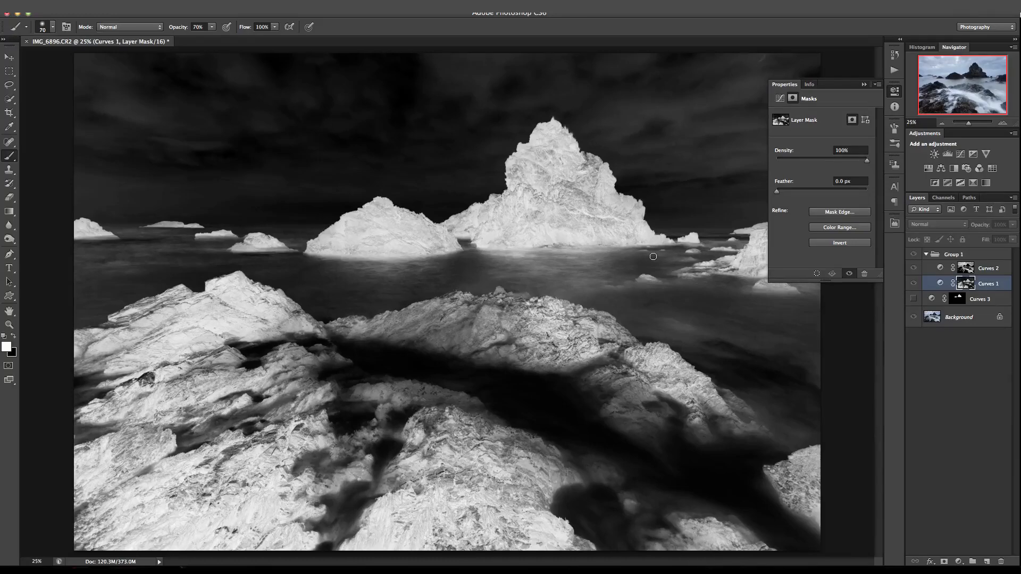
left_click(1004, 123)
left_click(1003, 123)
left_click_drag(960, 94, 965, 72)
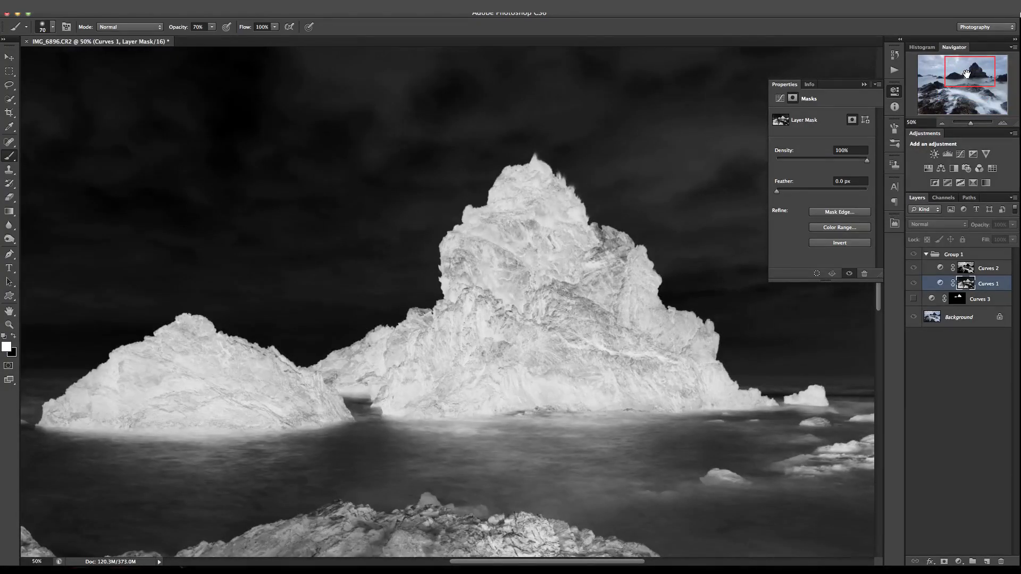
Brighten the rocks with the Curves 1 layer by raising its RGB curve from input 131 to output 186.
left_click(940, 284)
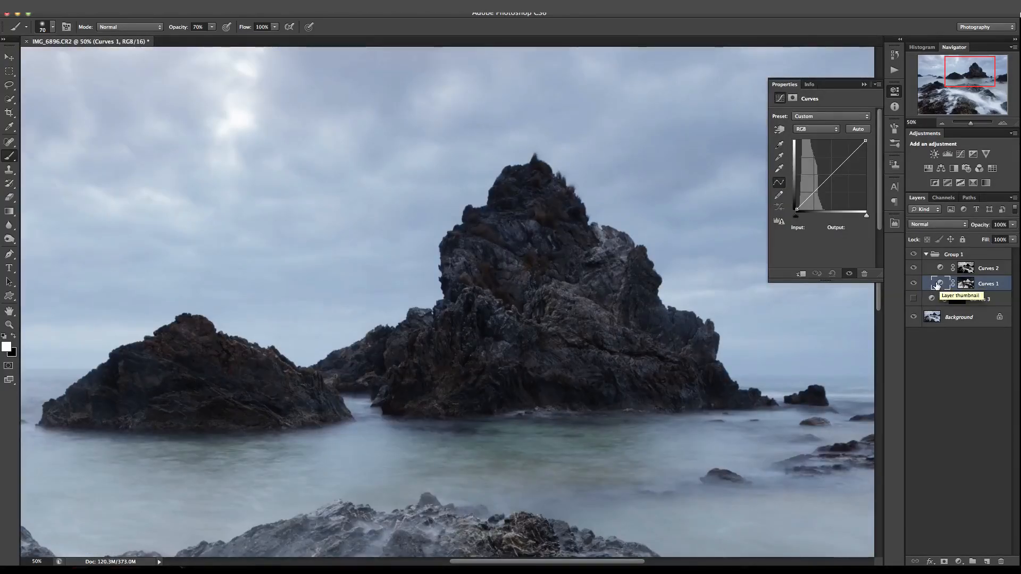
left_click(831, 176)
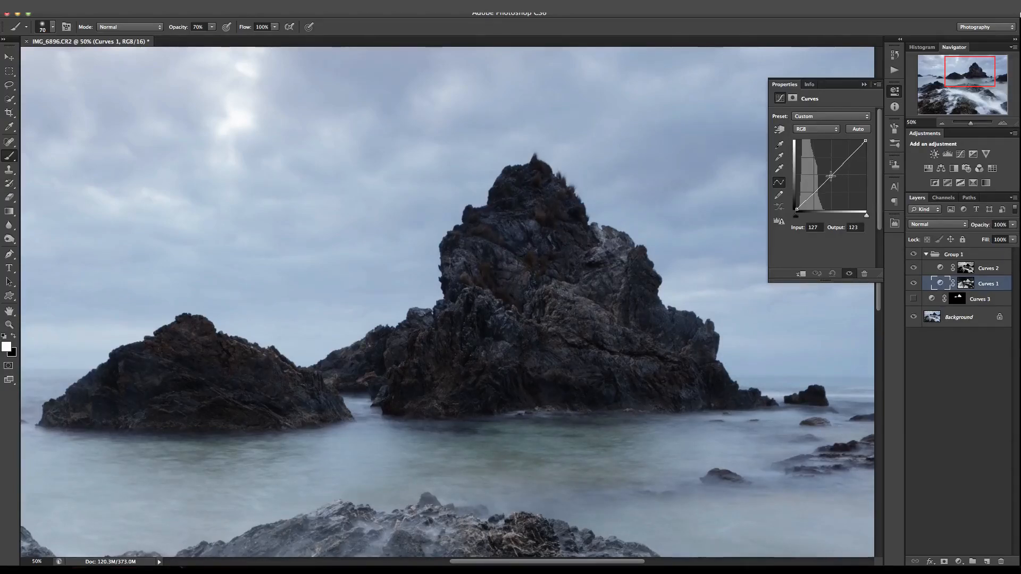
left_click_drag(830, 175, 832, 159)
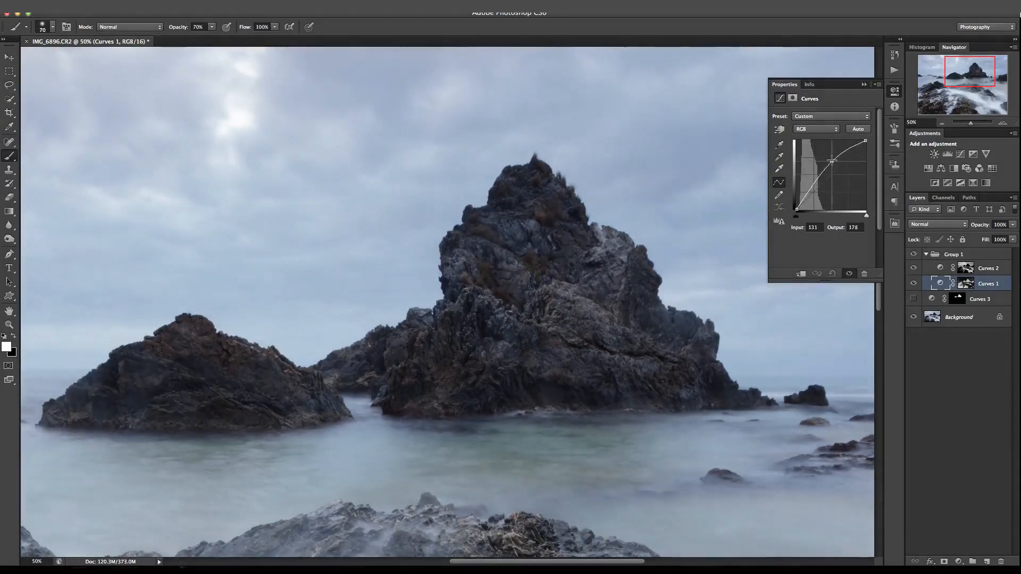
left_click(938, 288)
key("super+minus")
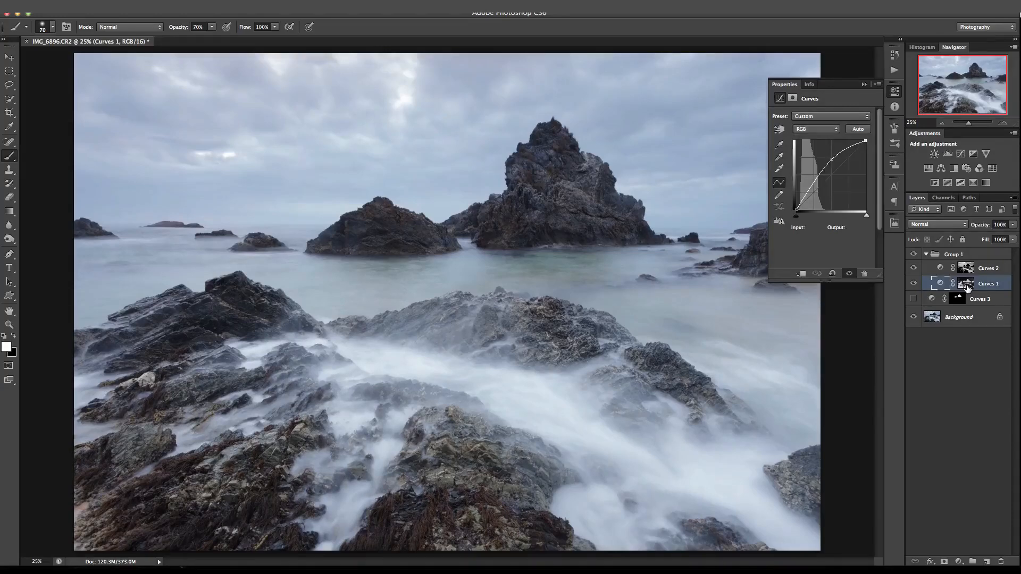
Display the Curves 1 mask across the whole picture, and return to the image view.
left_click(967, 287)
left_click(966, 287, "alt")
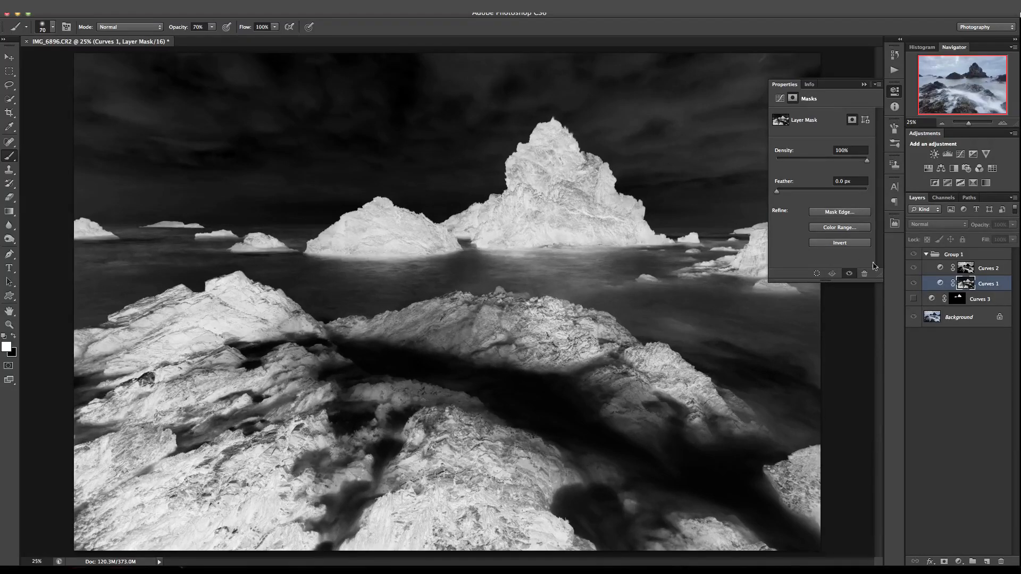
left_click(941, 284)
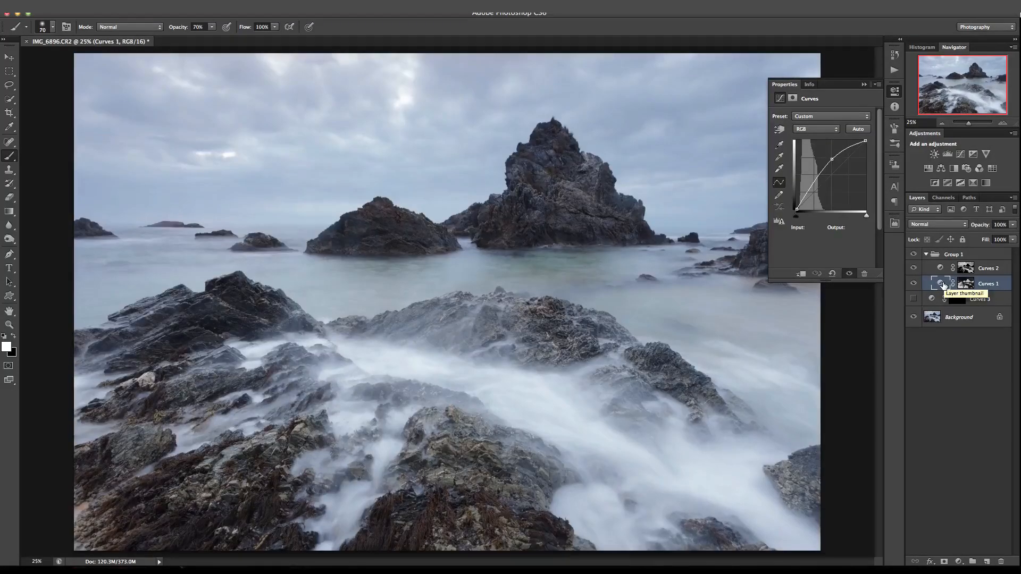
Compare the image with the Curves 1 layer hidden and shown, and review the whole picture at a reduced size.
left_click(914, 283)
left_click(914, 284)
left_click(914, 284)
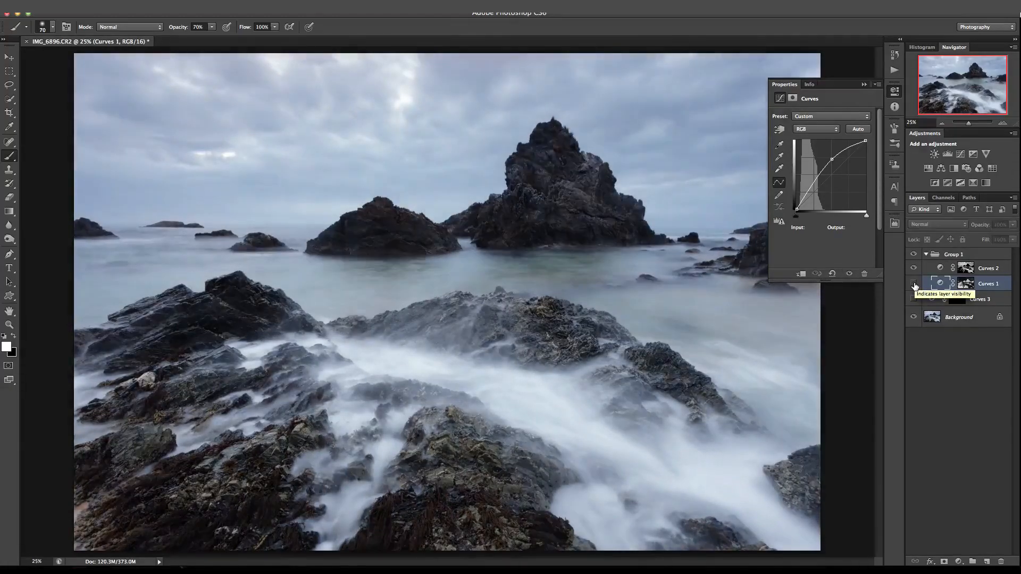
left_click(914, 284)
left_click(914, 284)
left_click(914, 284)
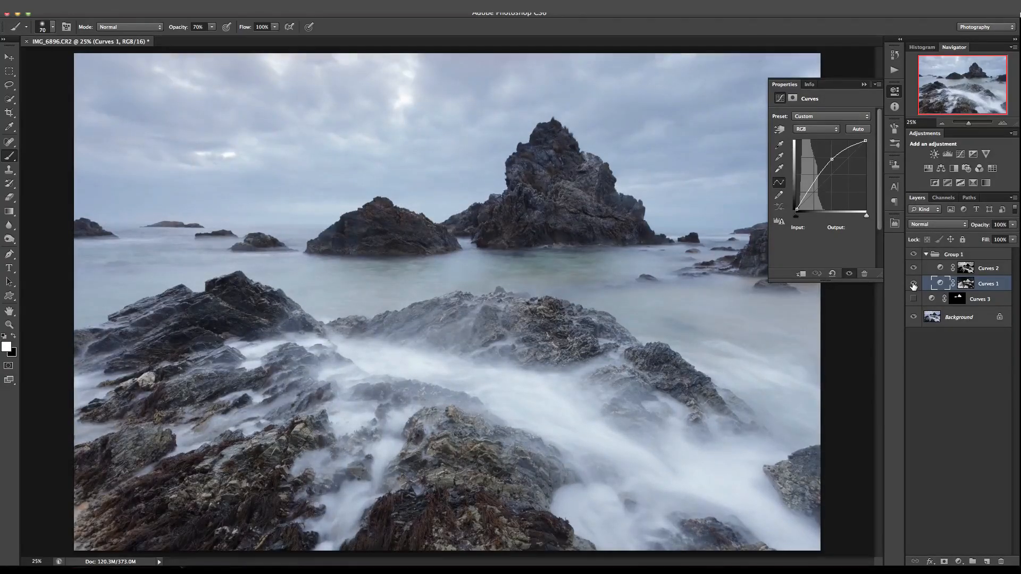
left_click(913, 284)
left_click(914, 284)
left_click(940, 124)
left_click(941, 124)
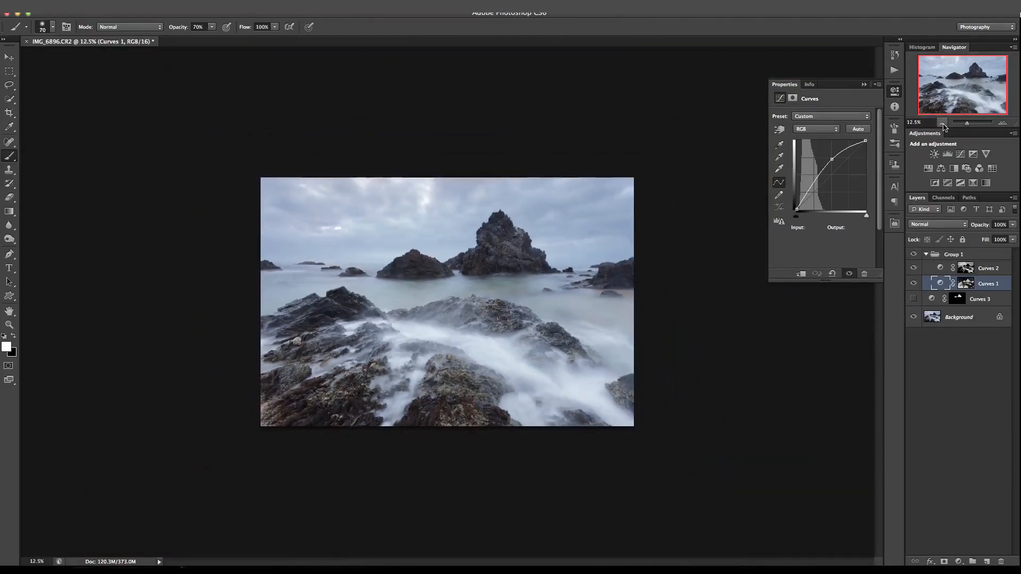
left_click(1003, 123)
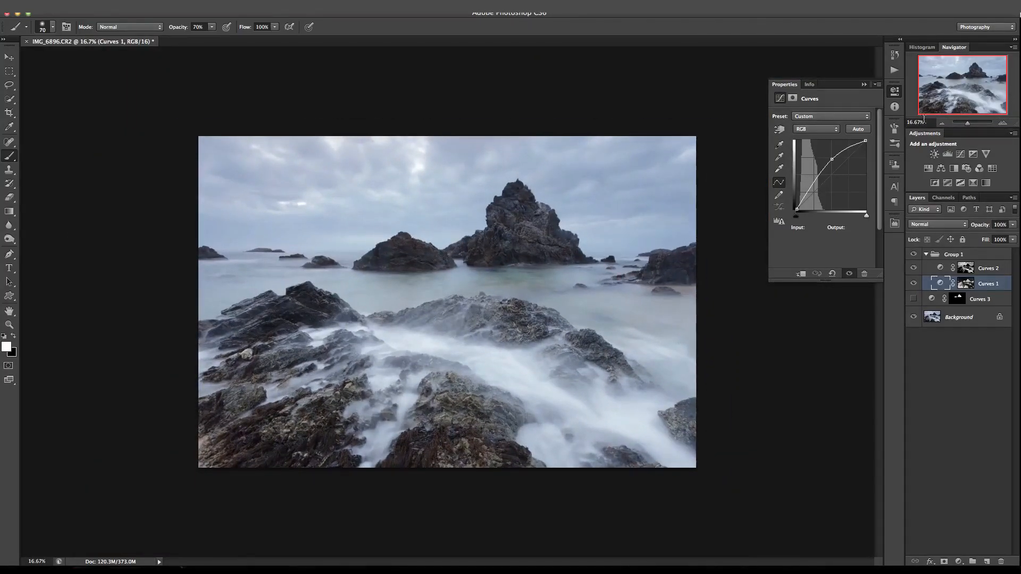